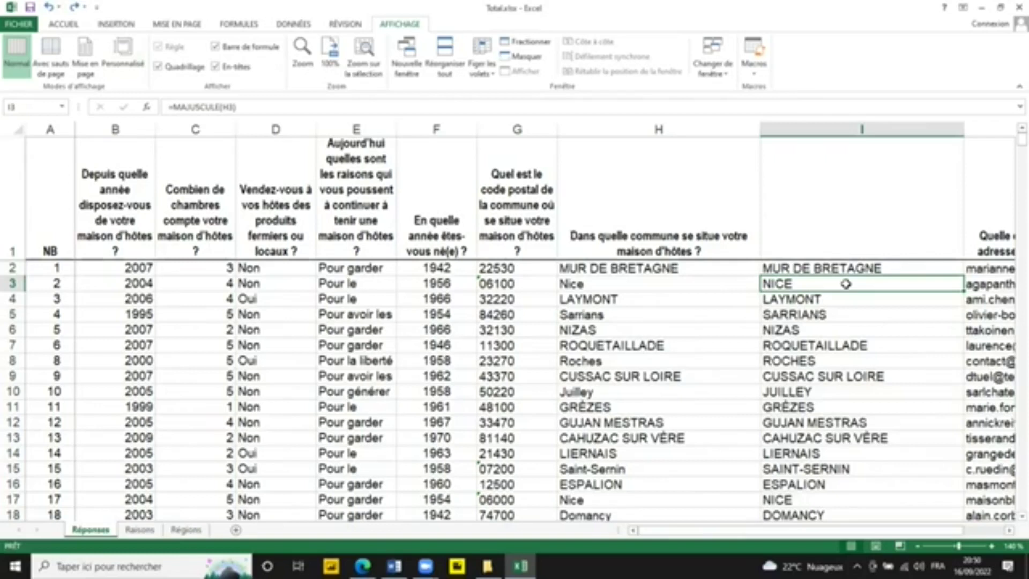
- In Word, remove the empty item 36 and type 'Liste =(a, b, c, d, a, g, c)' under item 35
key(alt+Tab)
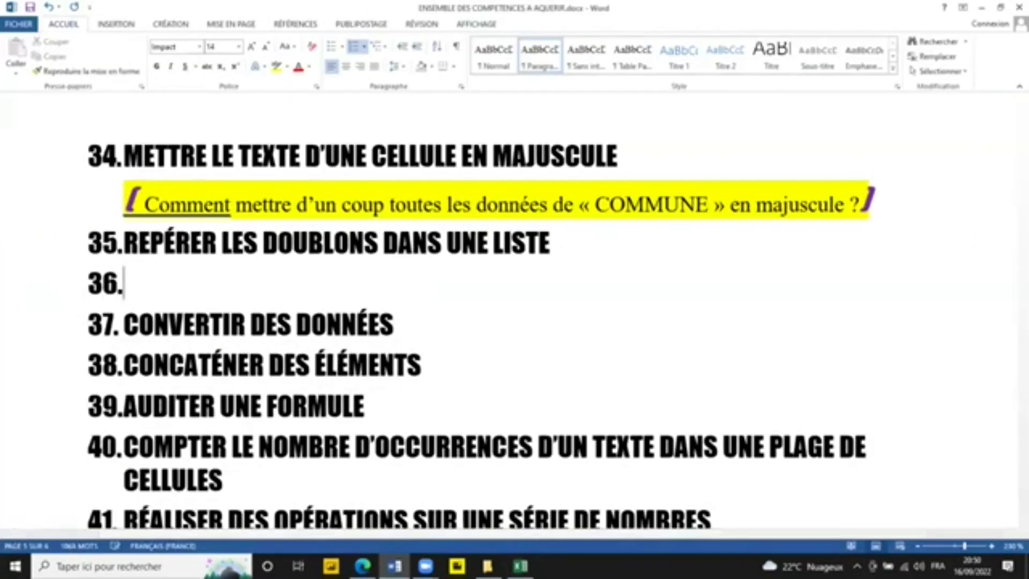
key(BackSpace)
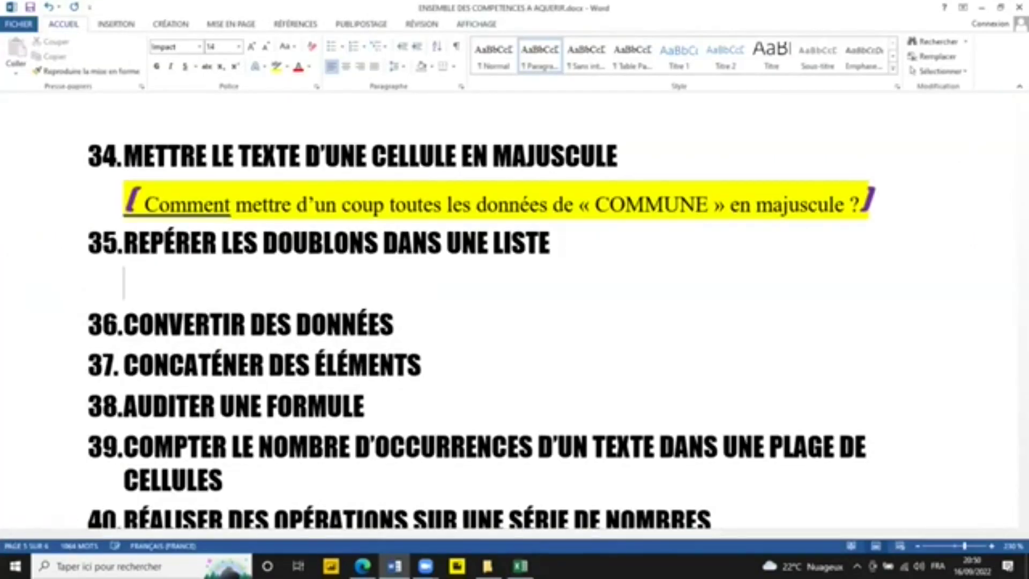
text(Liste =(a, b, c, d, )
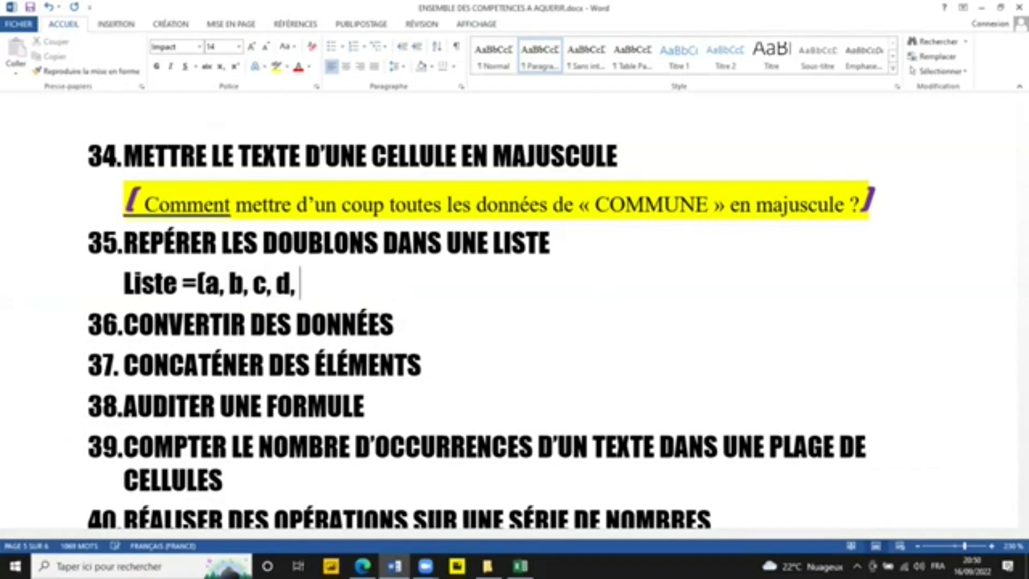
text(a, g)
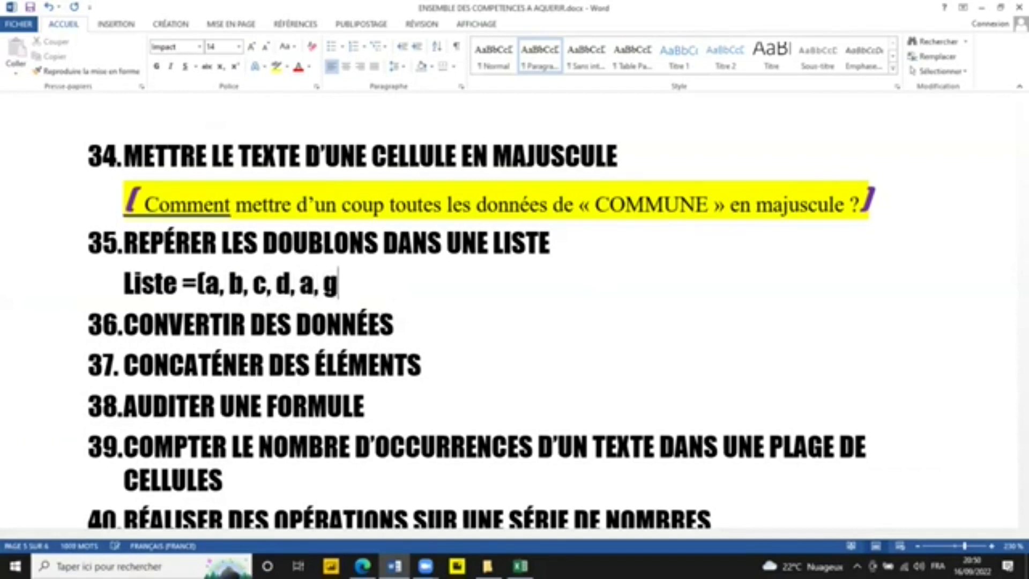
text(,)
text( c))
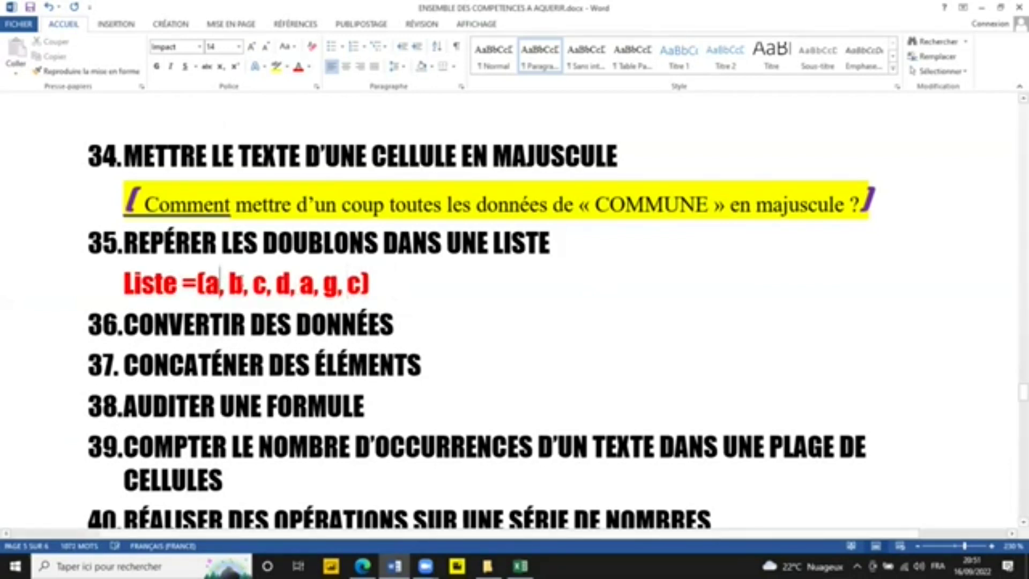
click(319, 283)
click(237, 283)
- Append ',a' to the Word example list so it reads (a, b, c, d, a, g, c,a), then return to Excel
click(361, 283)
text(,)
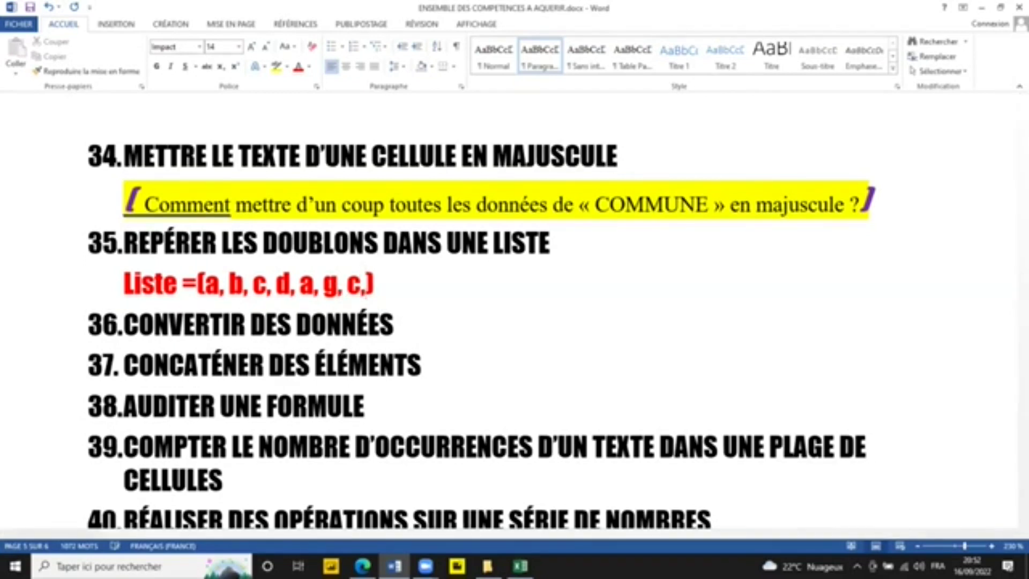
text(a)
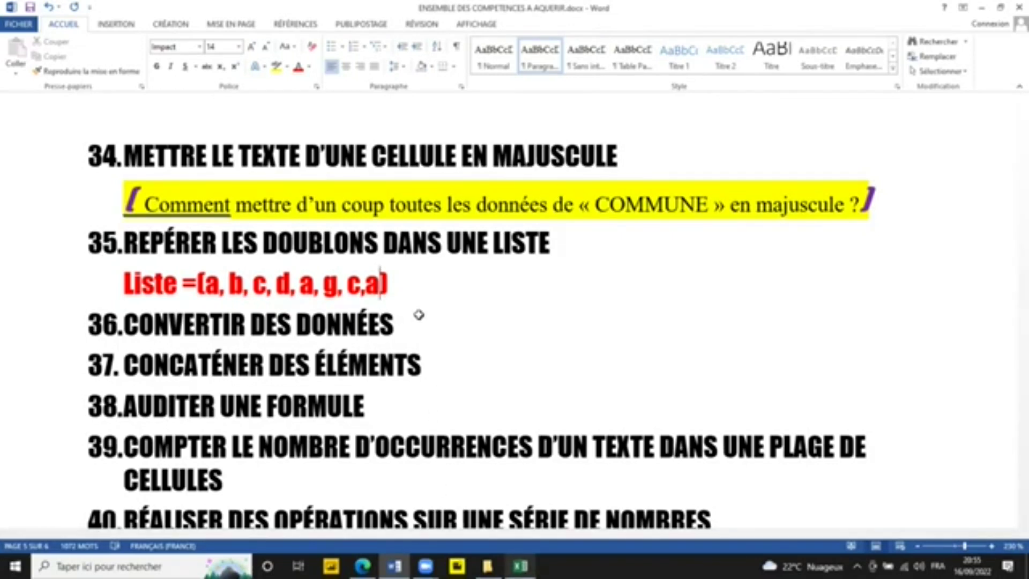
key(alt+Tab)
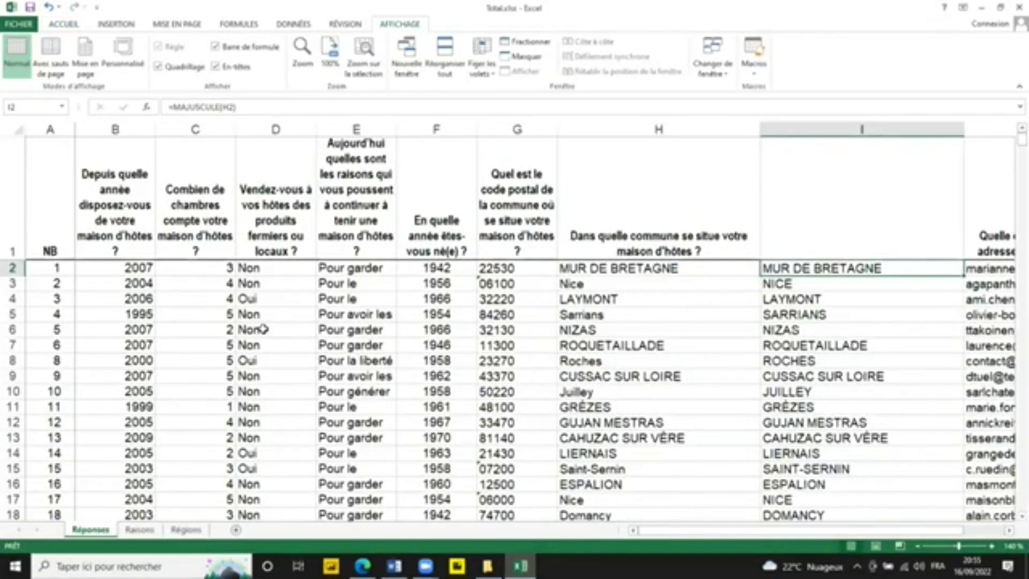
click(11, 267)
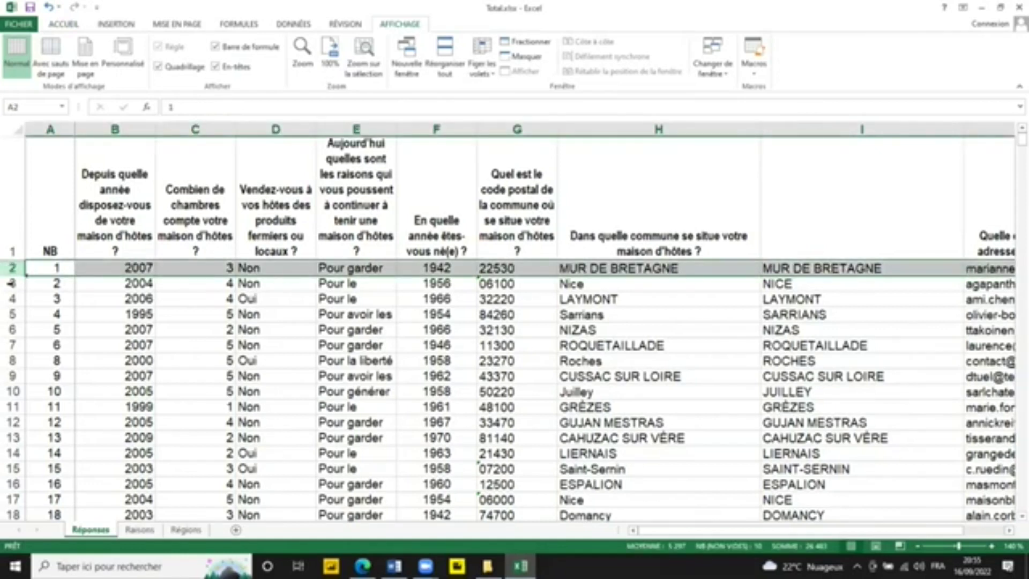
click(12, 283)
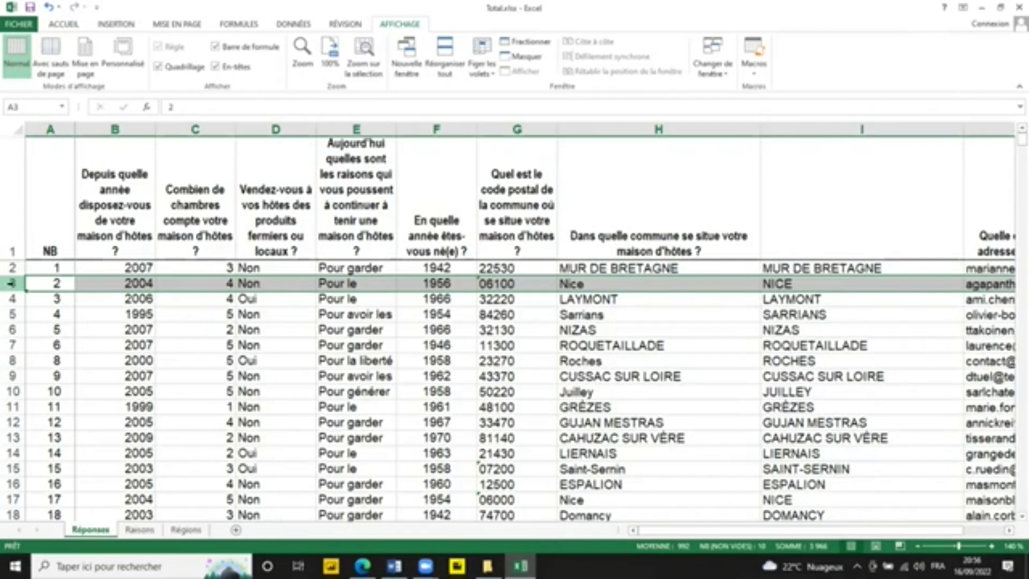
click(120, 279)
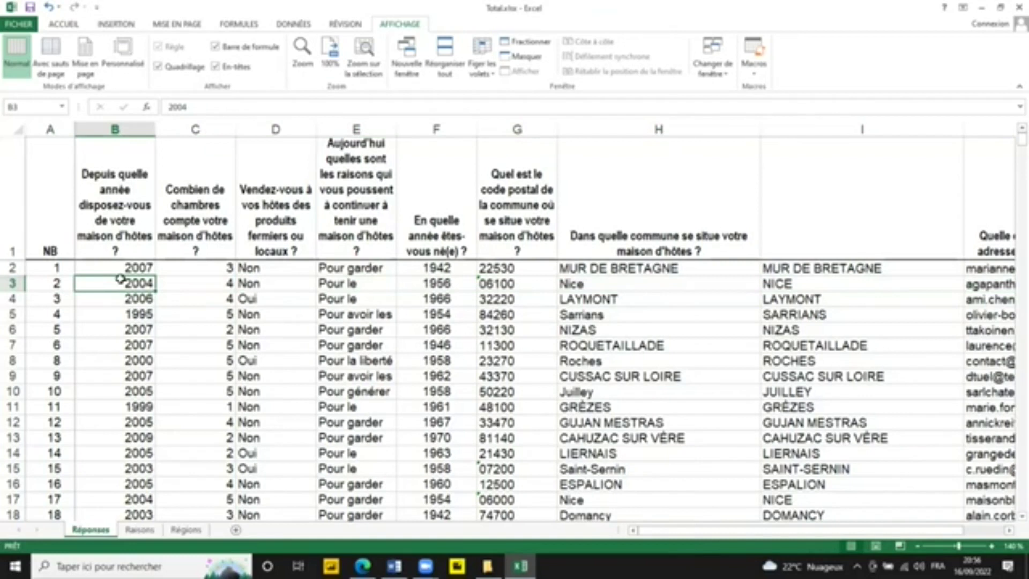
click(56, 284)
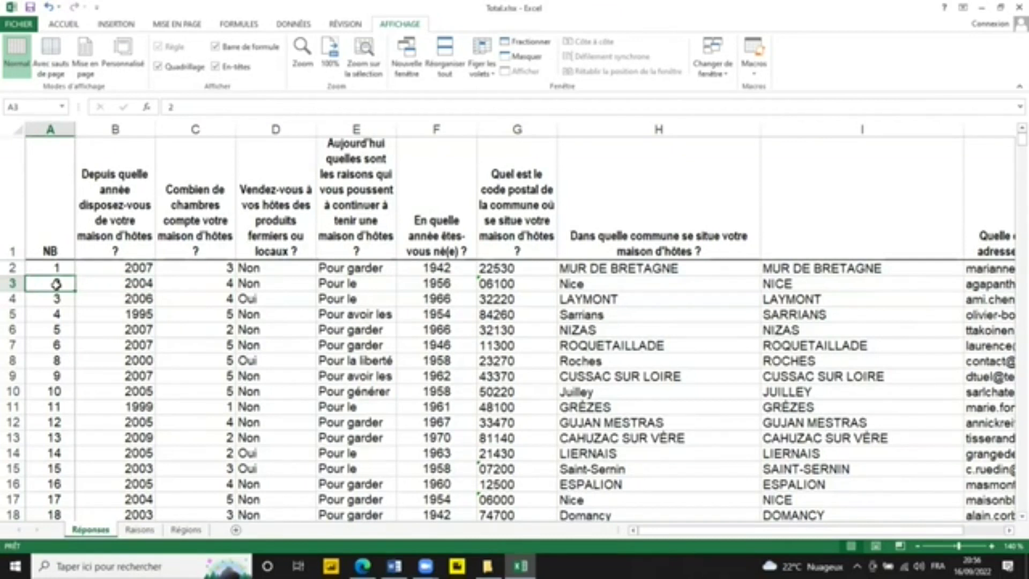
key(Up)
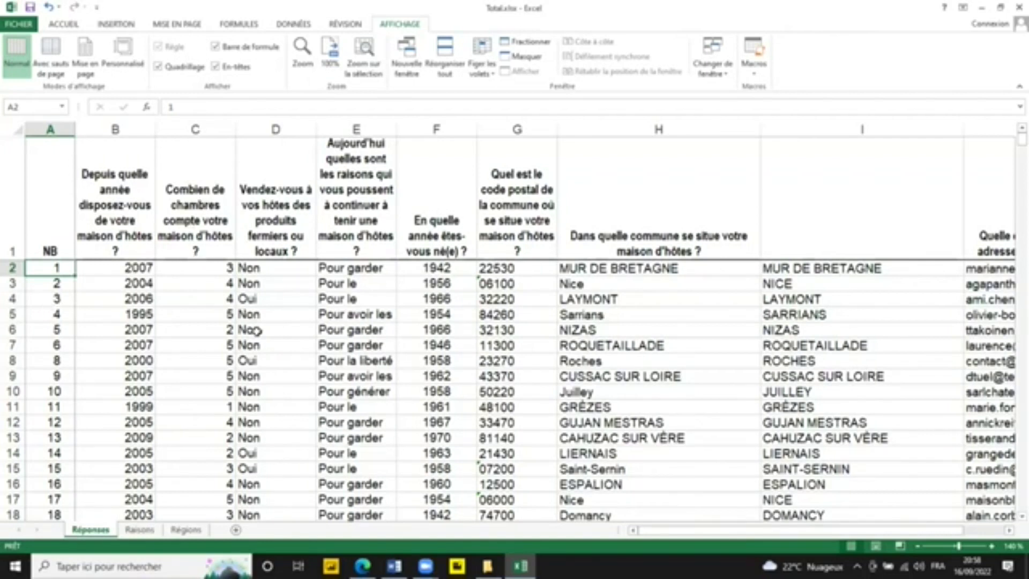
click(274, 303)
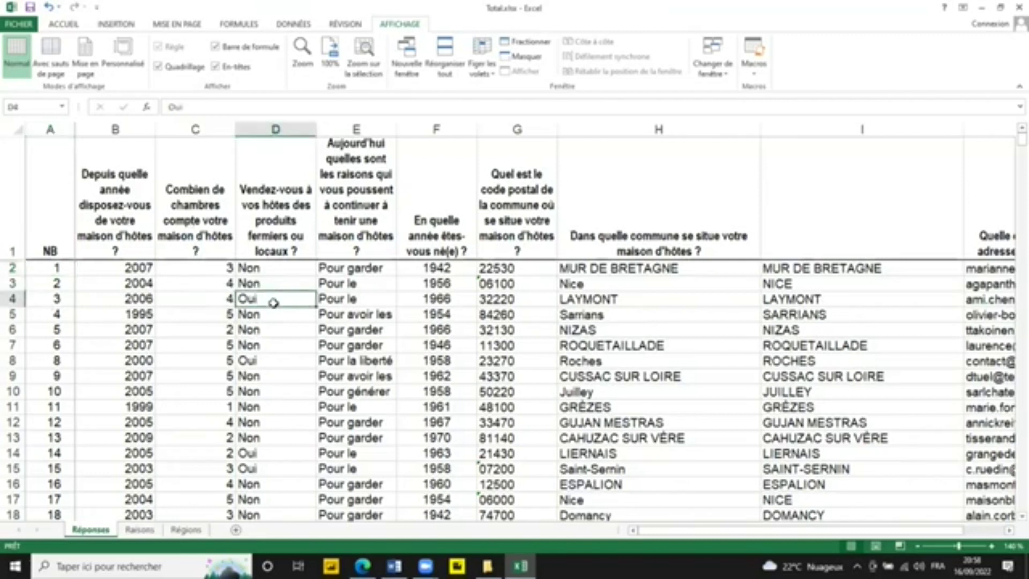
click(264, 269)
click(258, 293)
click(251, 331)
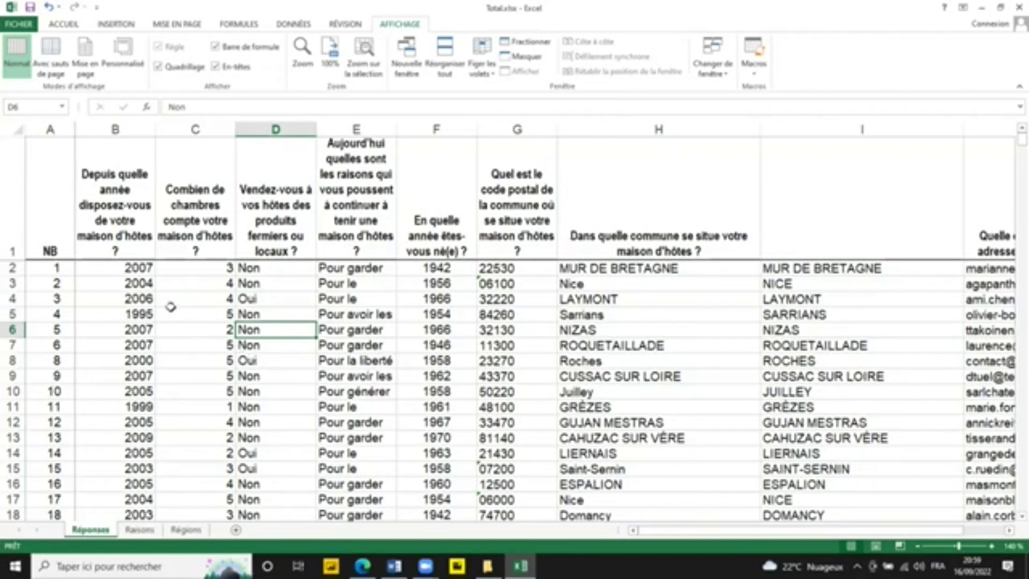
click(60, 267)
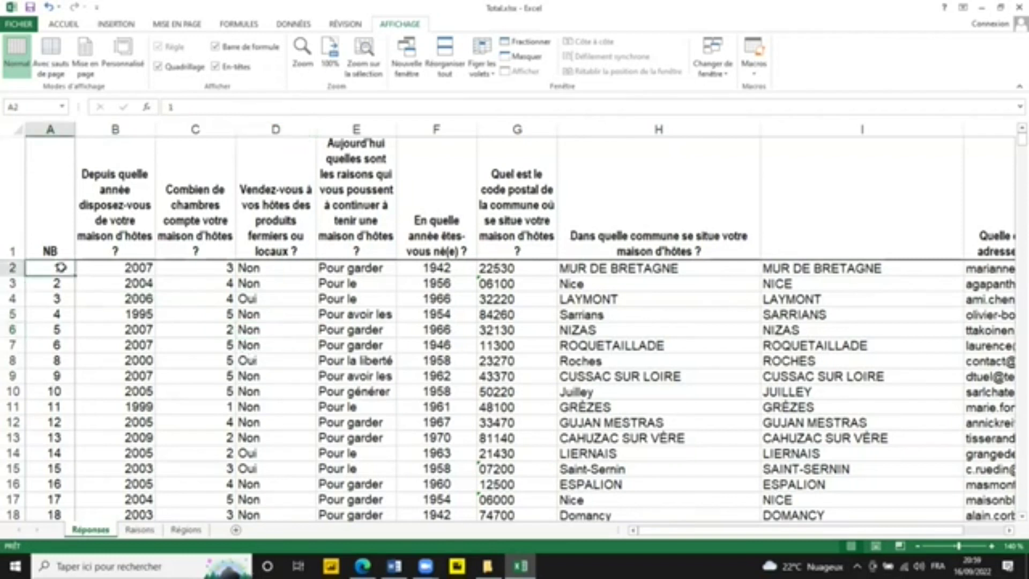
click(59, 283)
click(57, 314)
click(56, 344)
click(57, 360)
click(54, 407)
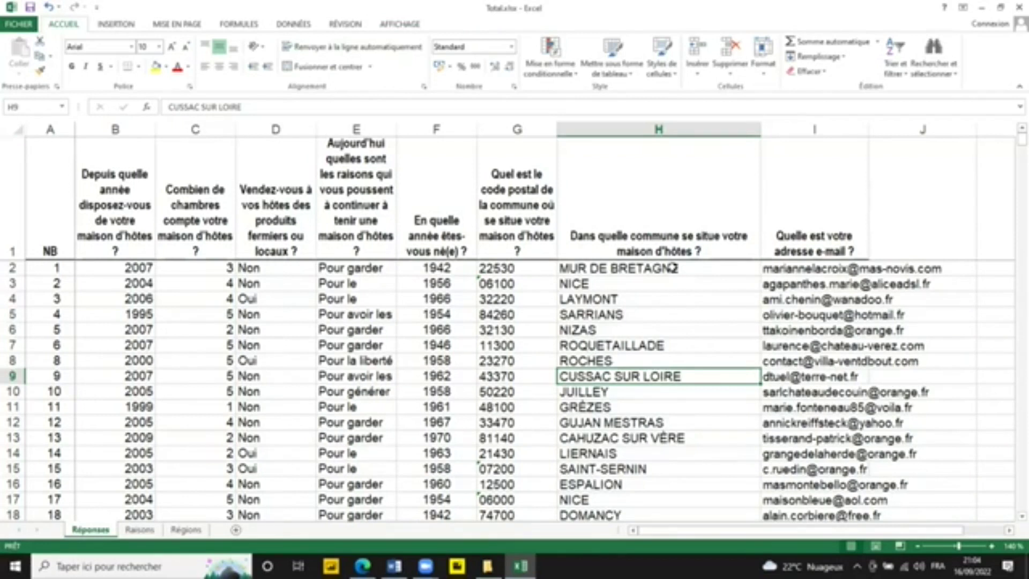
click(667, 437)
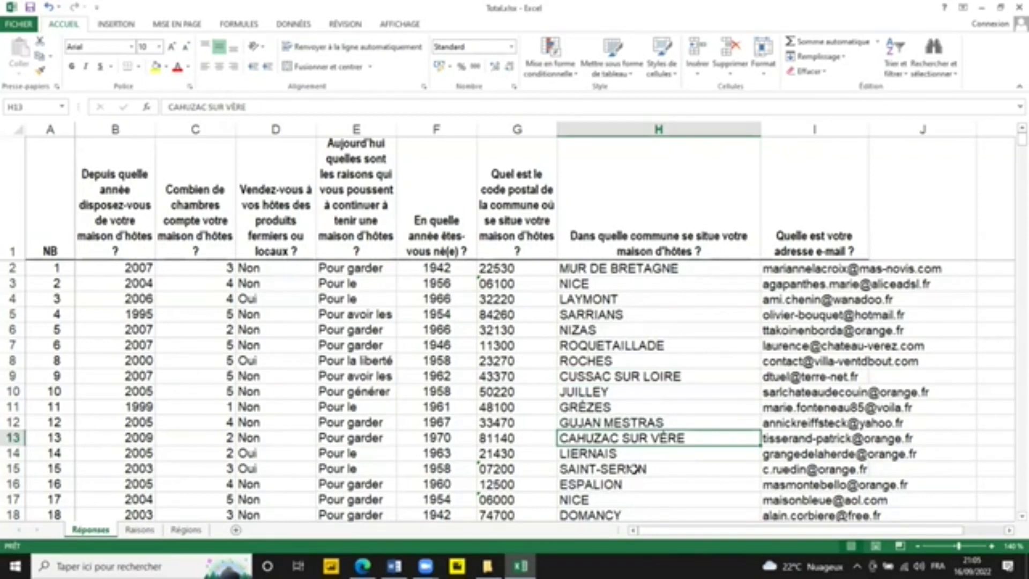
click(635, 377)
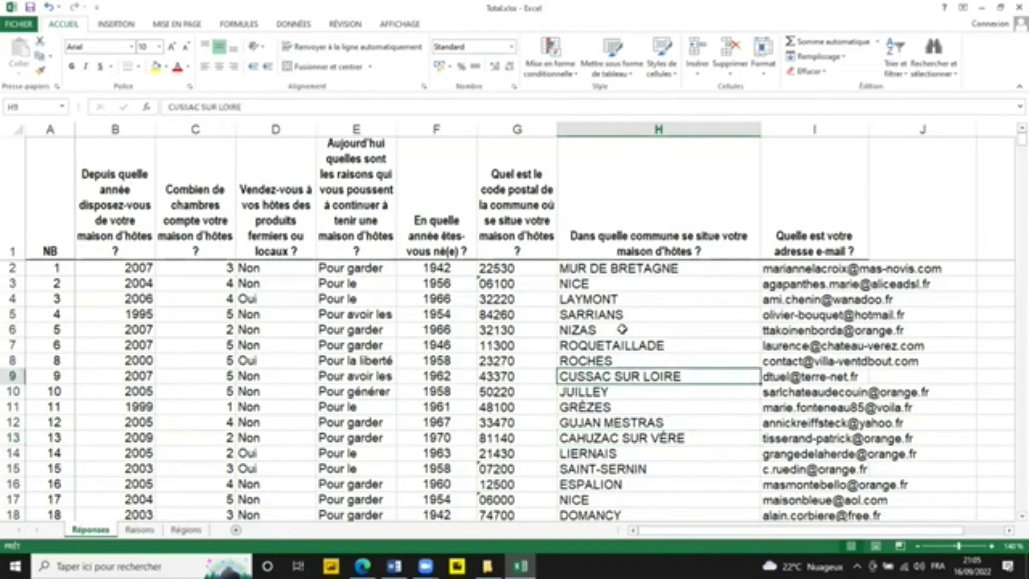
click(600, 265)
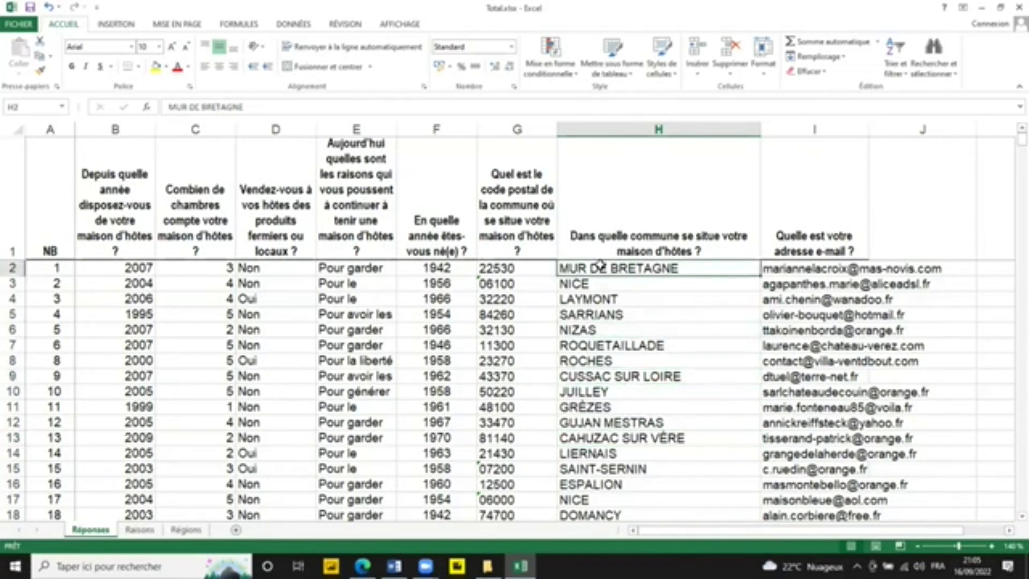
click(607, 315)
click(613, 440)
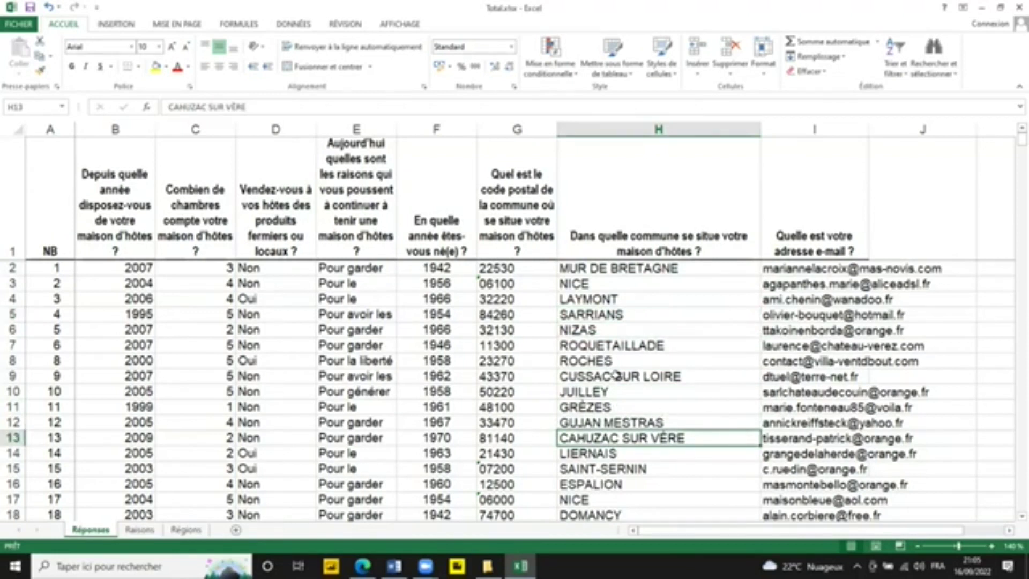
click(616, 422)
click(605, 329)
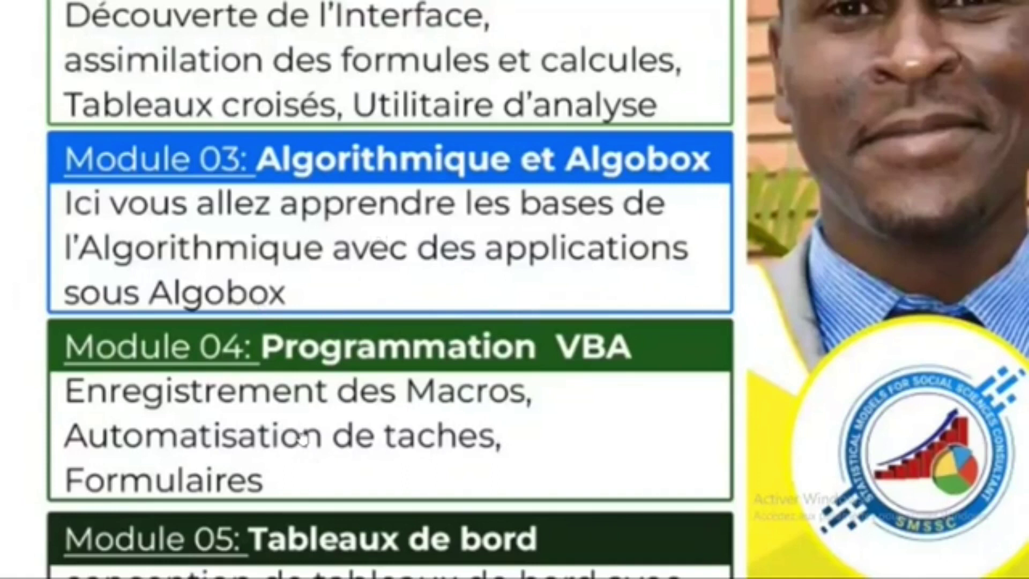
scroll(303, 321, down, 2)
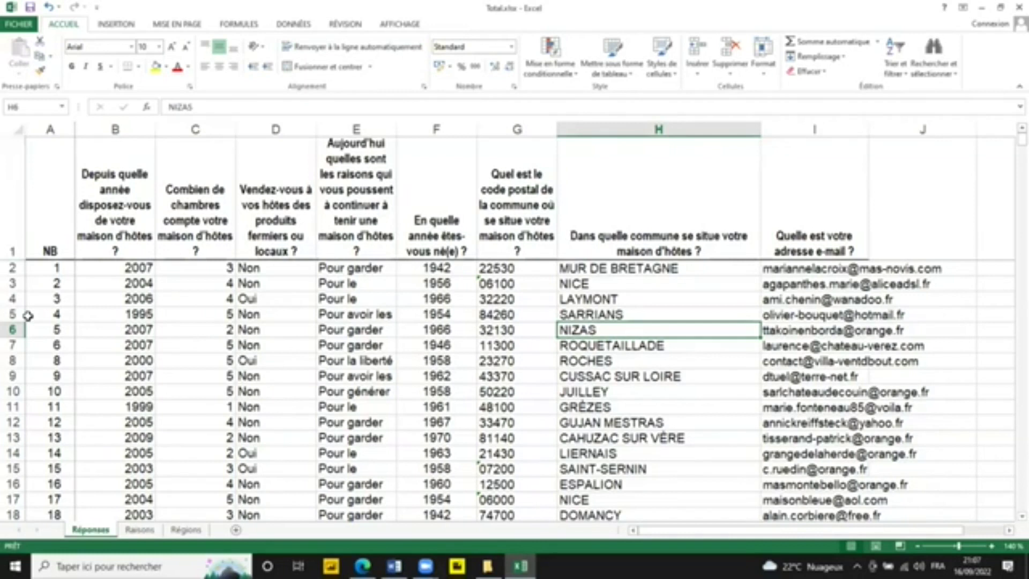
- Review the respondent numbers in column A, such as 6, 10, 3, 8, 2 and 4
click(57, 266)
click(56, 314)
click(55, 346)
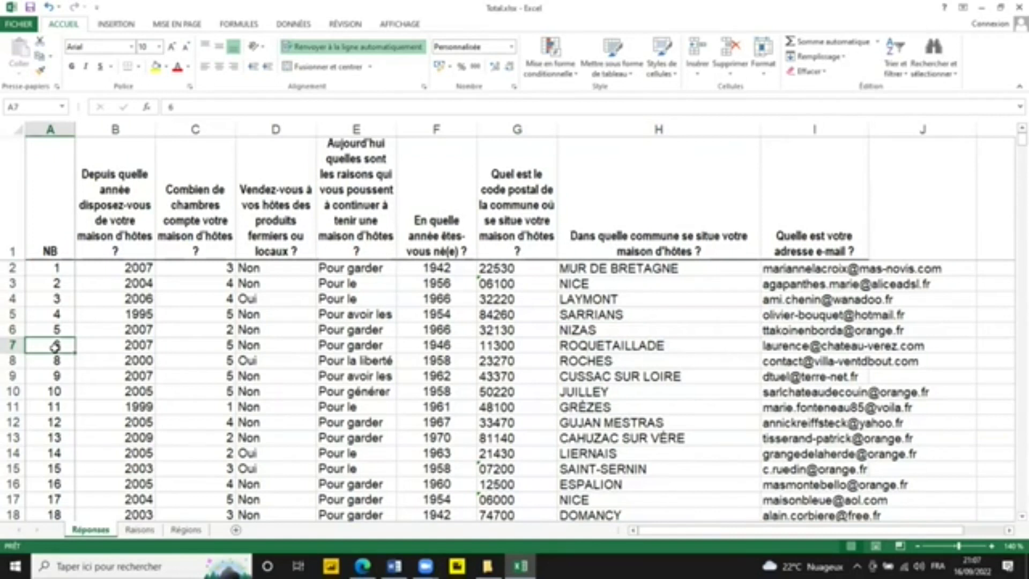
click(56, 298)
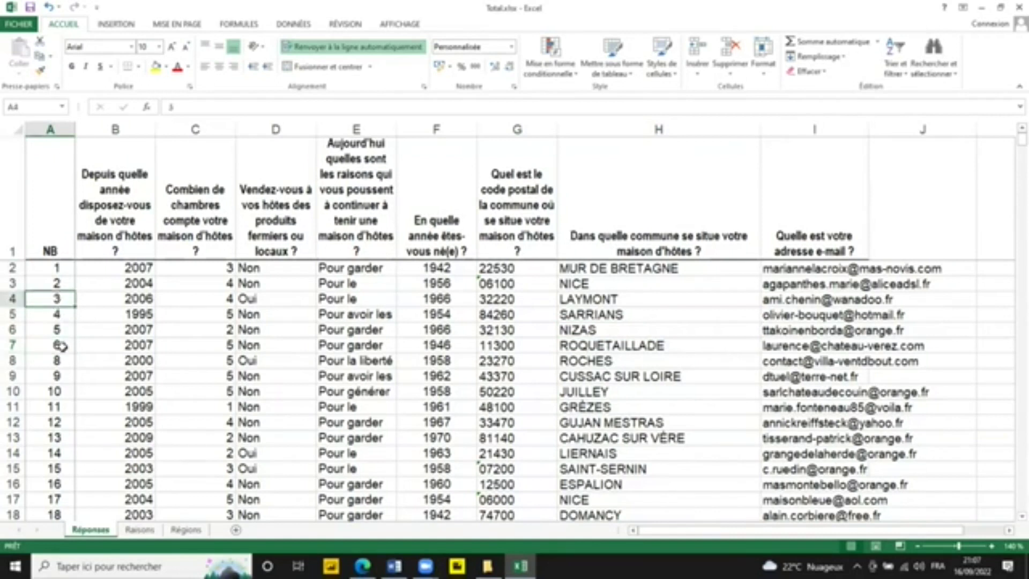
click(60, 329)
click(63, 346)
click(58, 390)
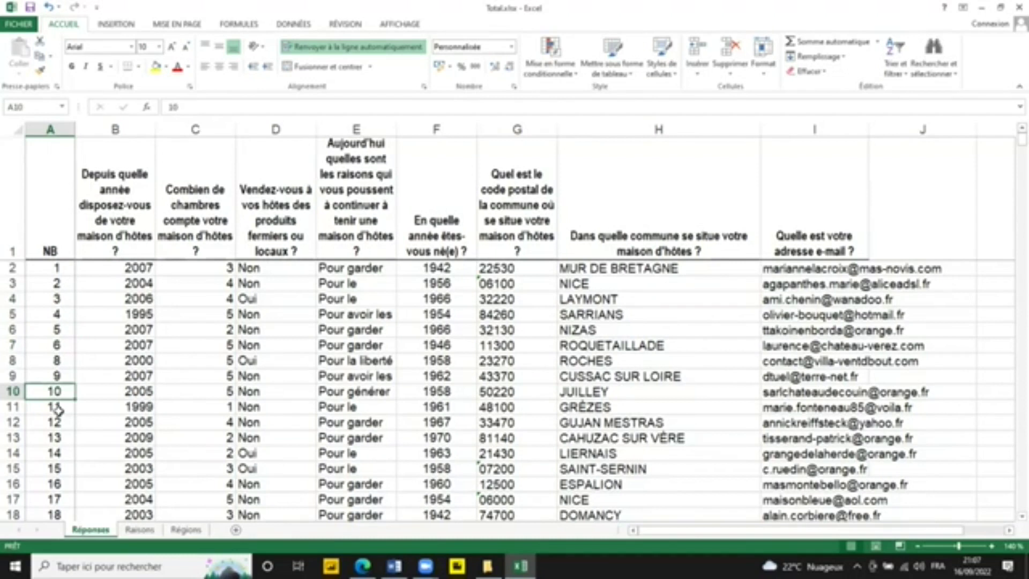
click(58, 314)
click(55, 300)
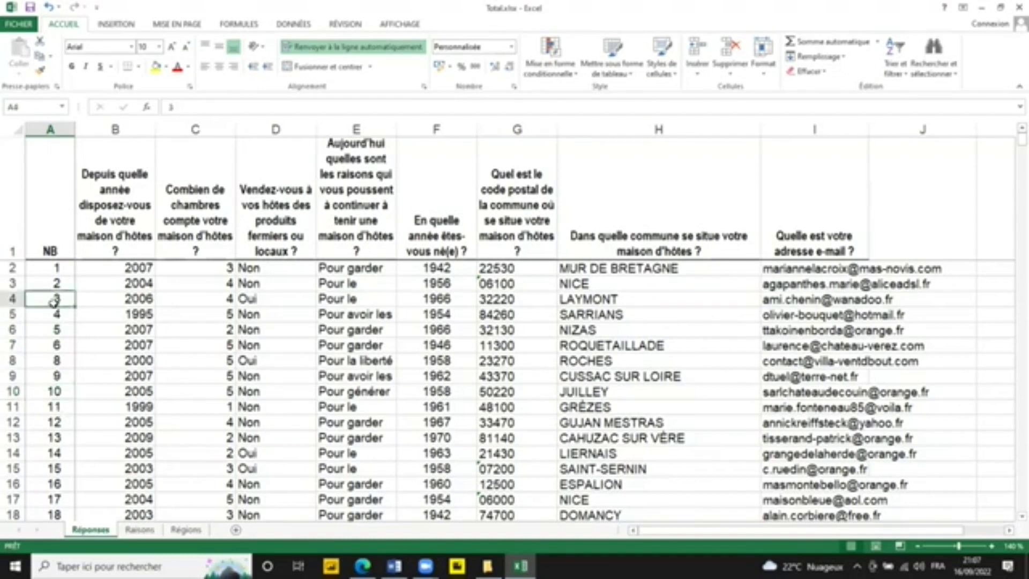
click(53, 310)
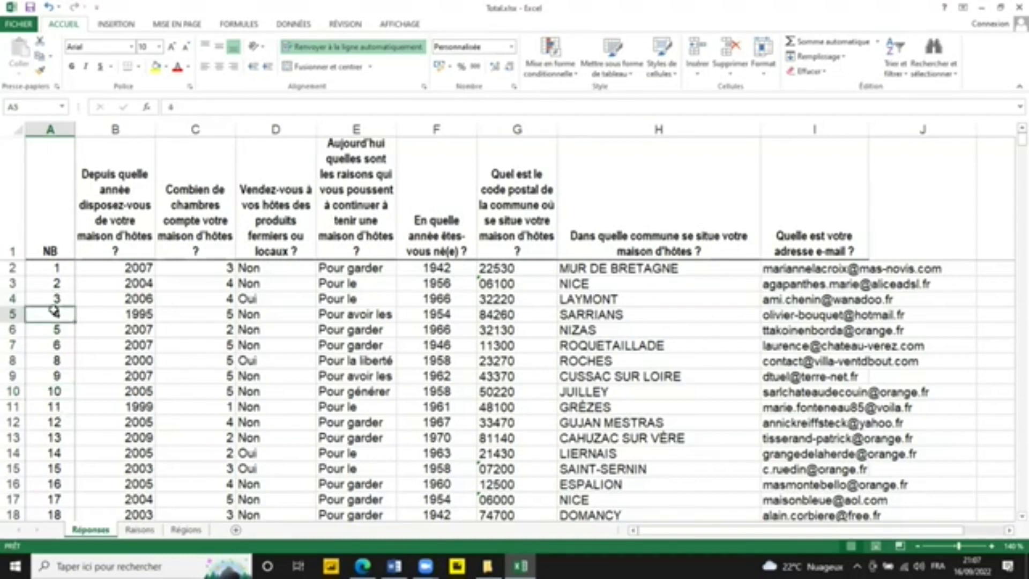
click(68, 364)
click(57, 287)
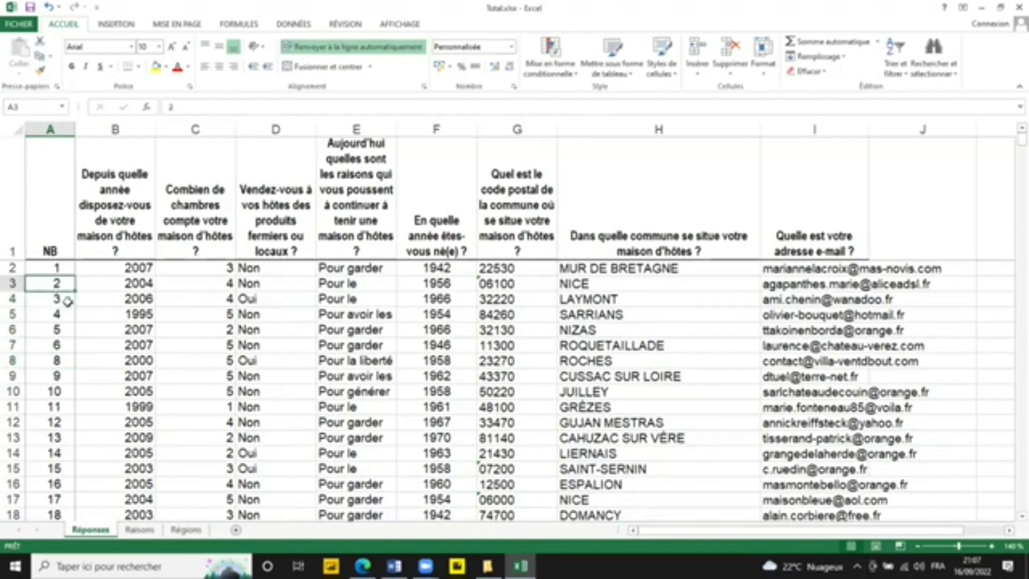
click(53, 312)
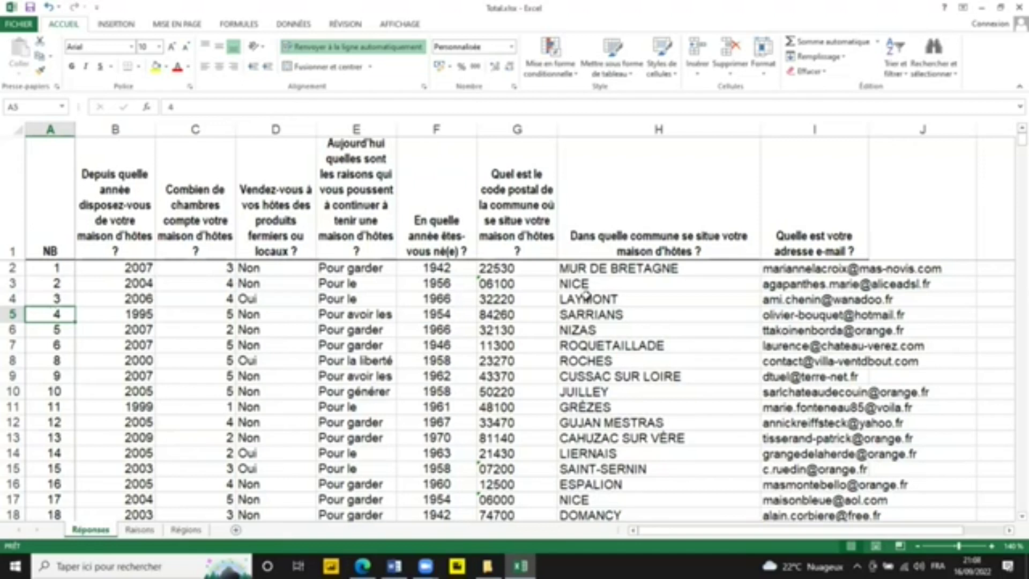
- Check communes JUILLEY, SARRIANS and NICE in column H, then bring up the DONNÉES sorting tools
click(639, 389)
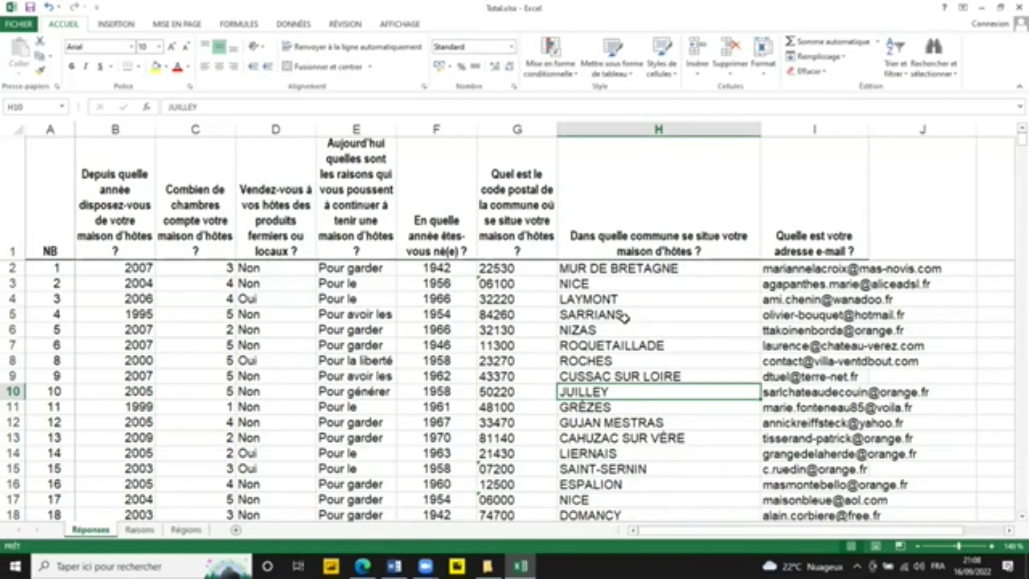
click(623, 316)
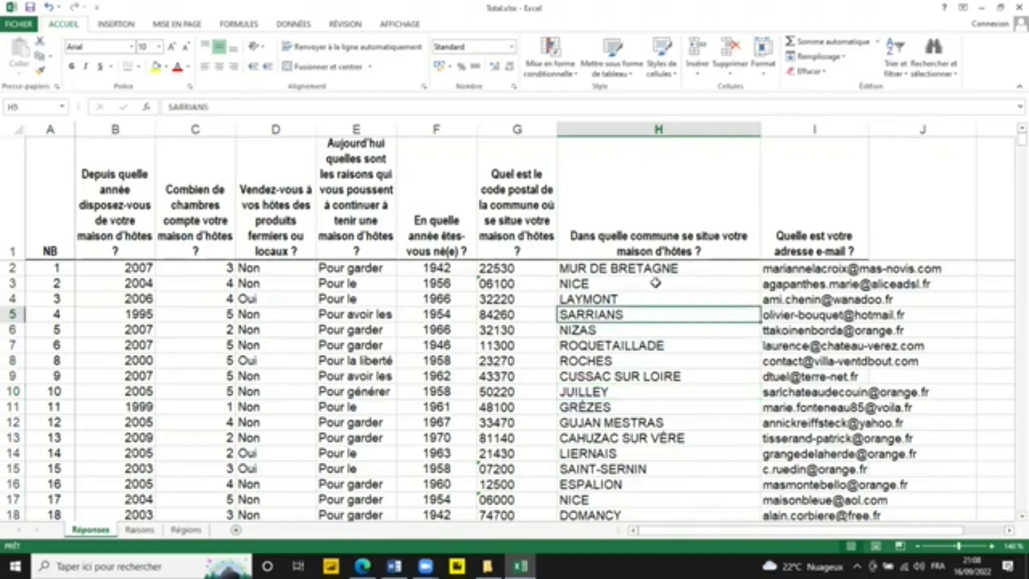
click(656, 283)
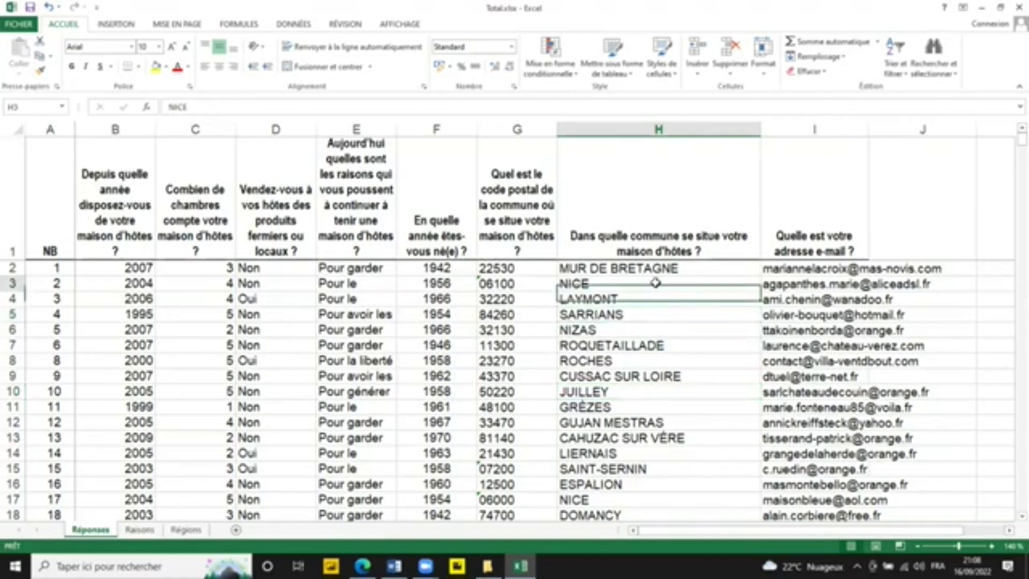
click(289, 22)
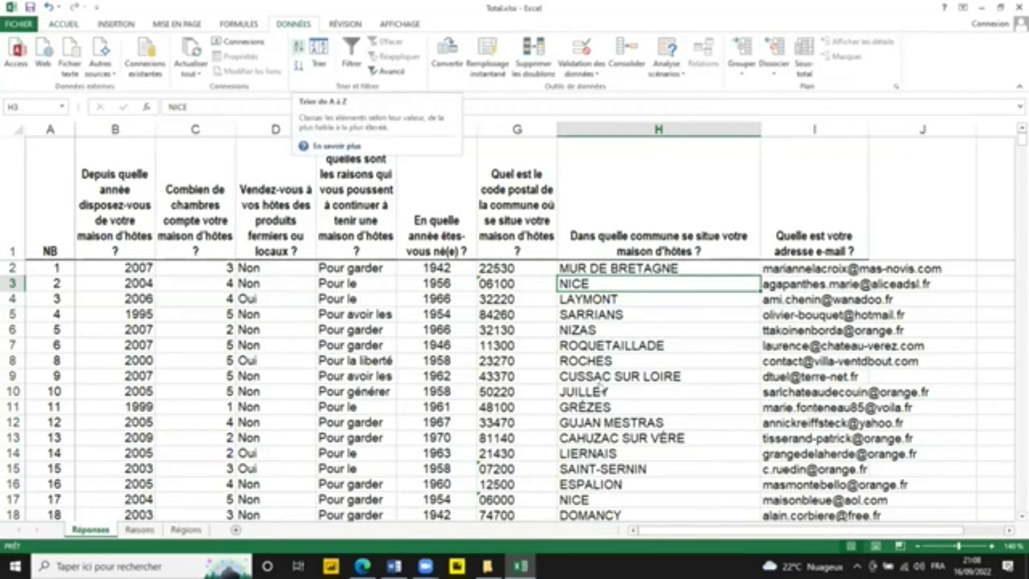
- With commune cell NICE (H3) active, sort the survey rows A to Z by commune
click(346, 270)
click(615, 299)
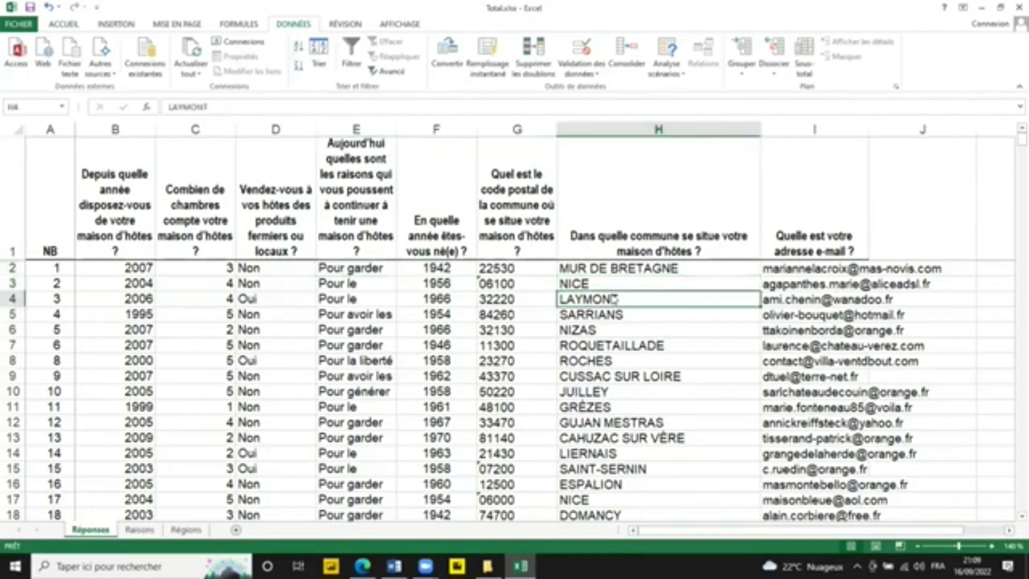
click(664, 323)
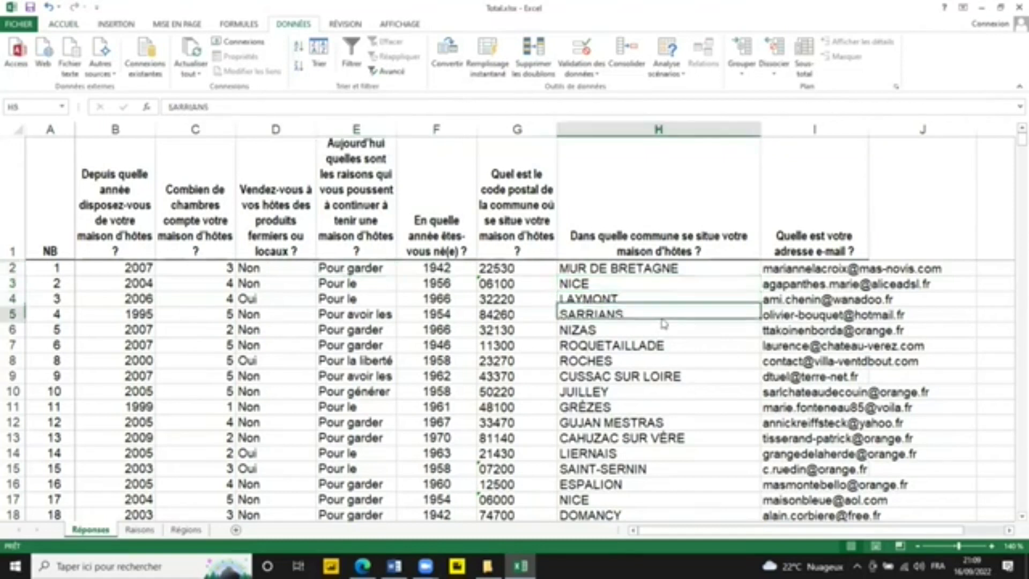
click(655, 273)
click(648, 309)
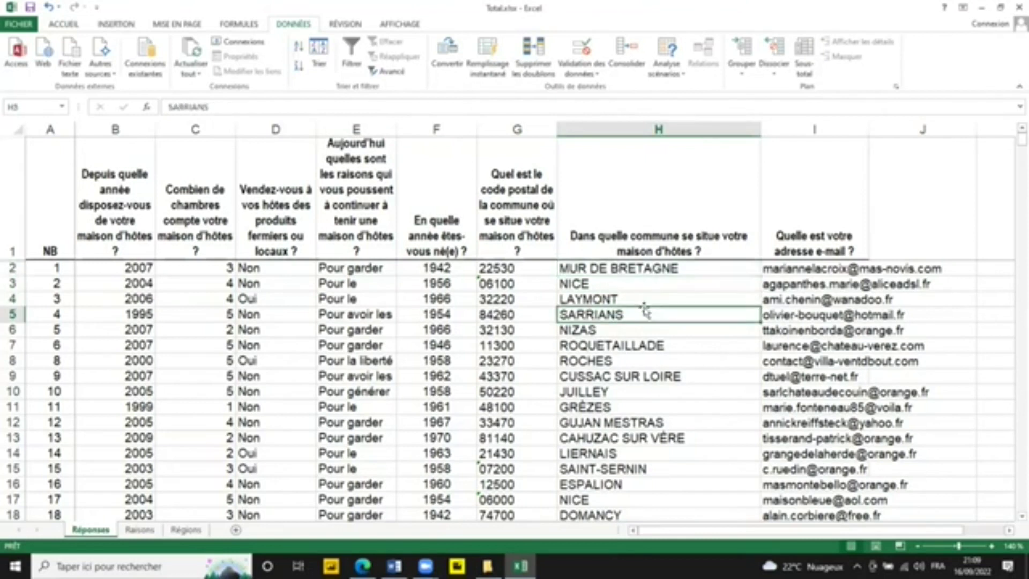
click(635, 288)
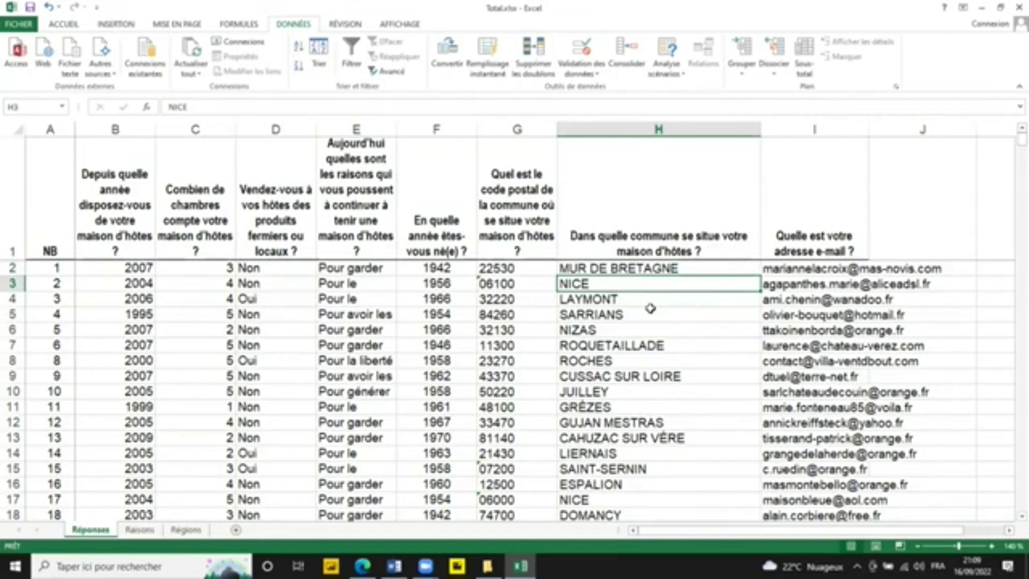
key(Down)
key(Down)
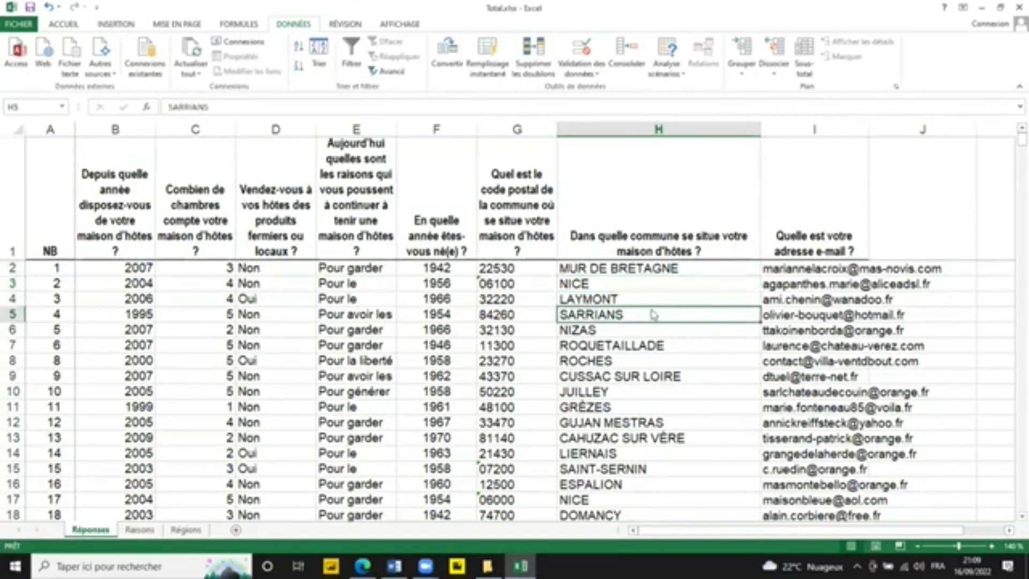
right_click(652, 312)
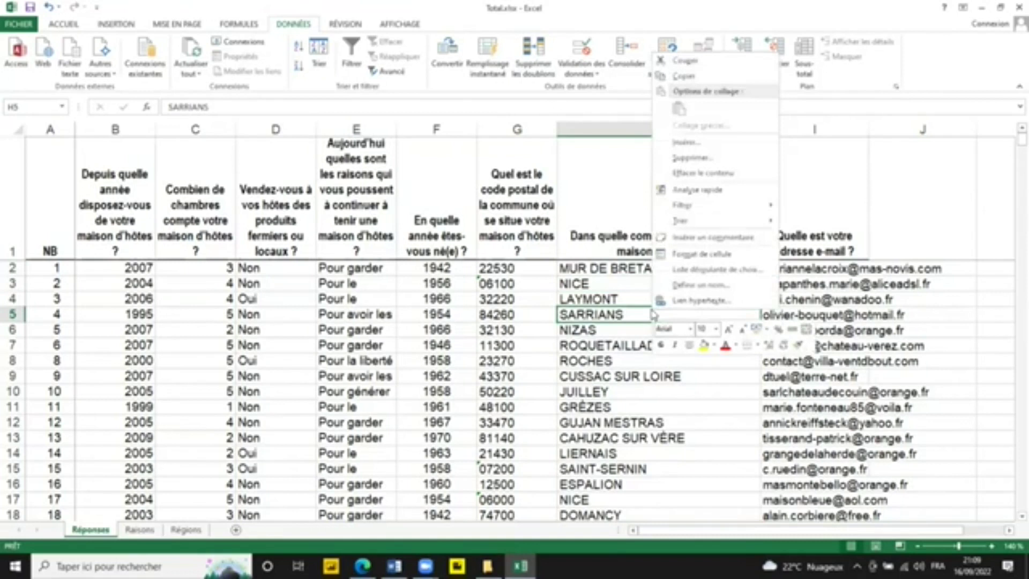
click(552, 288)
click(624, 287)
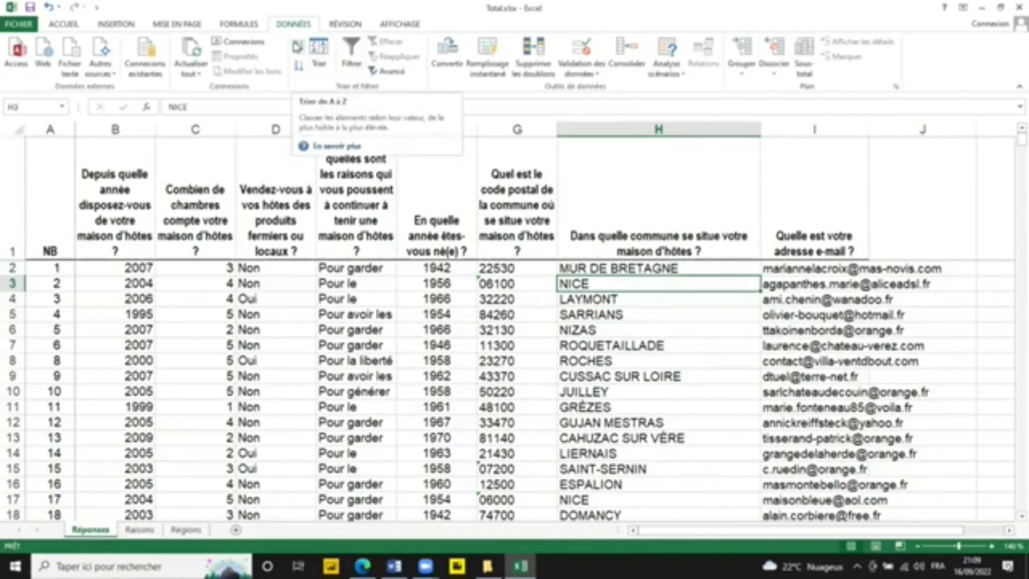
click(297, 47)
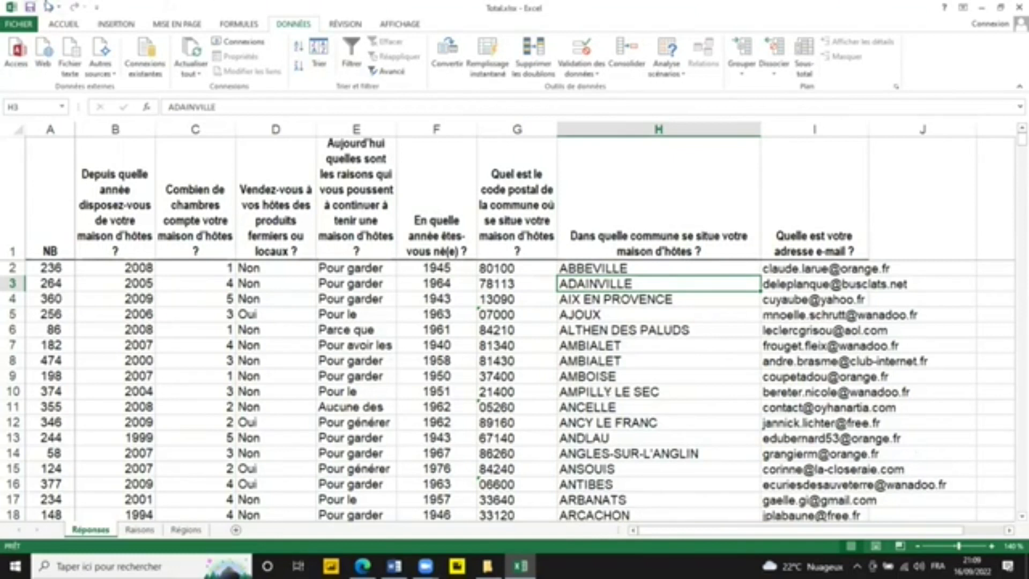
- Undo the commune sort and look over the table, selecting LIERNAIS and postal code 21430
click(49, 7)
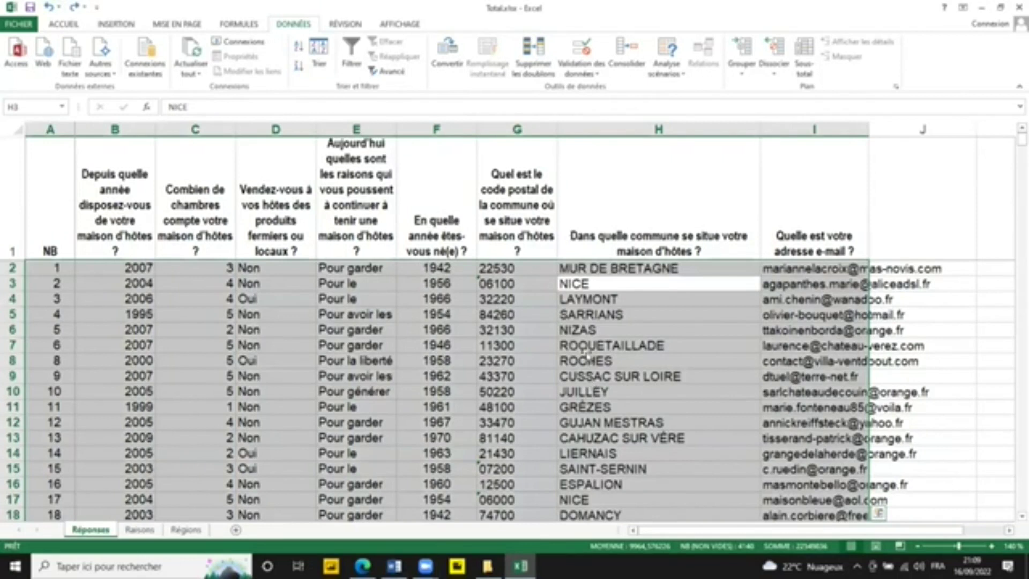
click(568, 454)
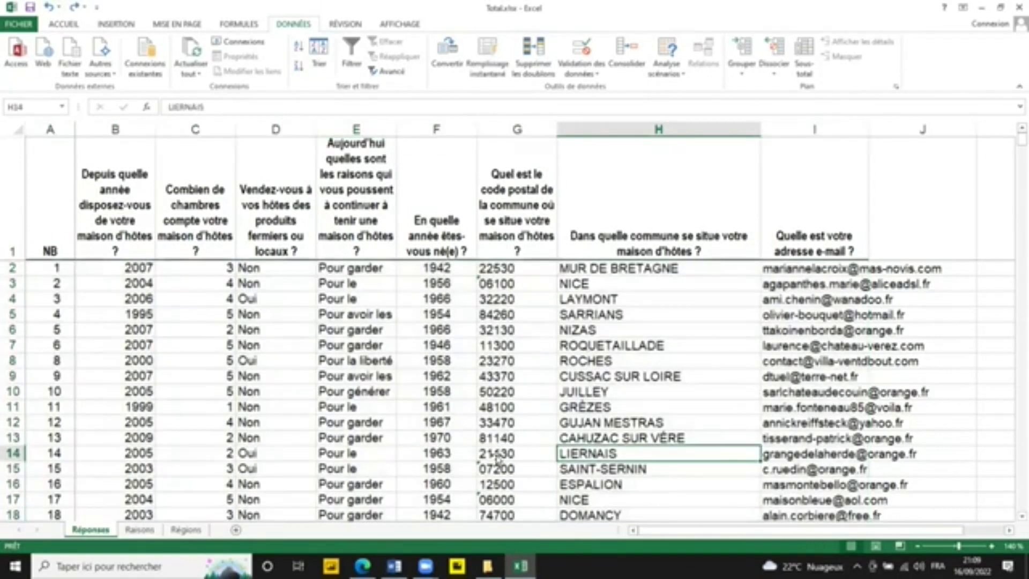
click(498, 457)
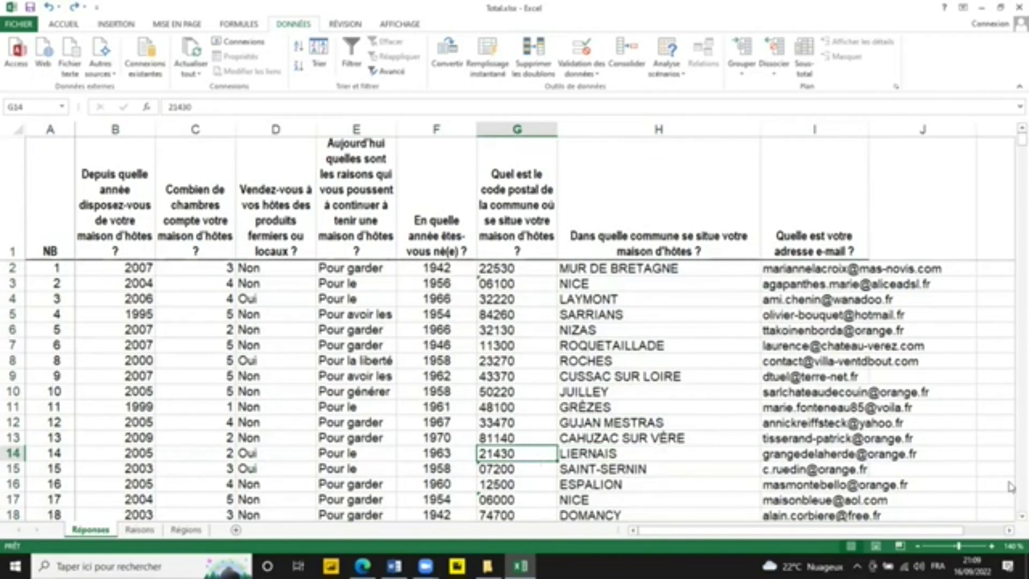
scroll(1010, 487, down, 10)
scroll(1007, 276, down, 5)
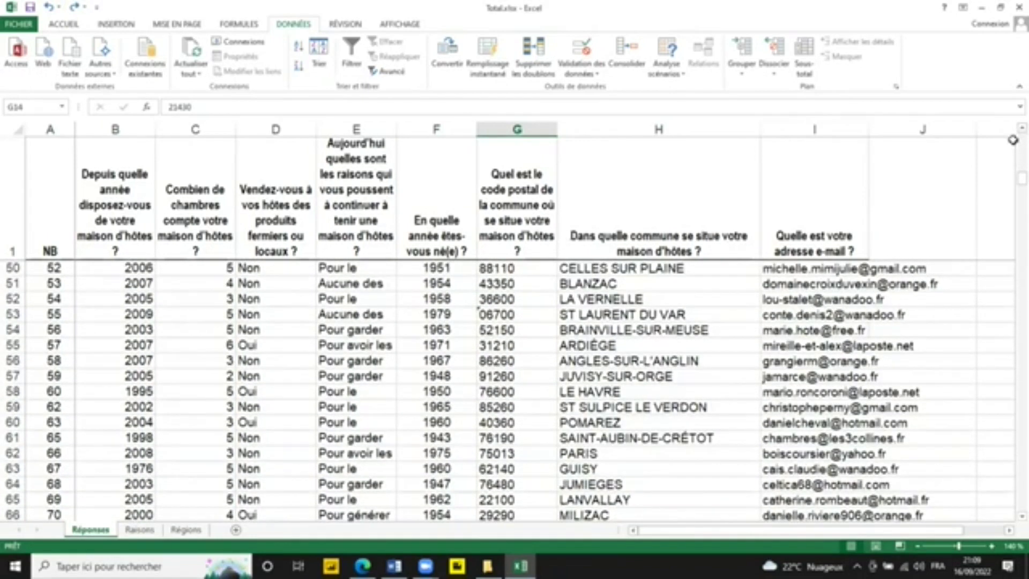
scroll(759, 174, up, 16)
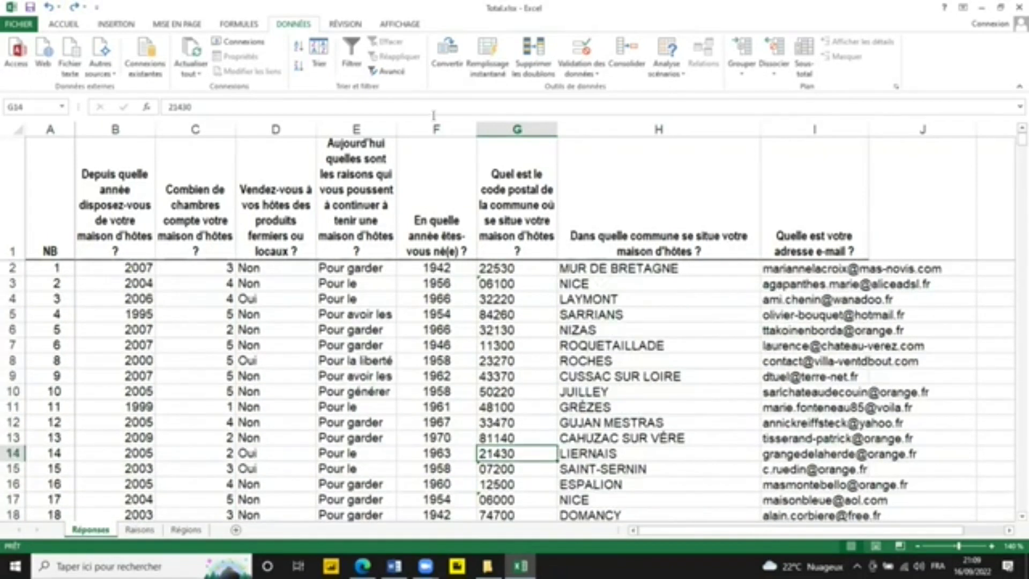
- Re-sort the table A to Z by commune and check entries such as AIX EN PROVENCE
click(598, 299)
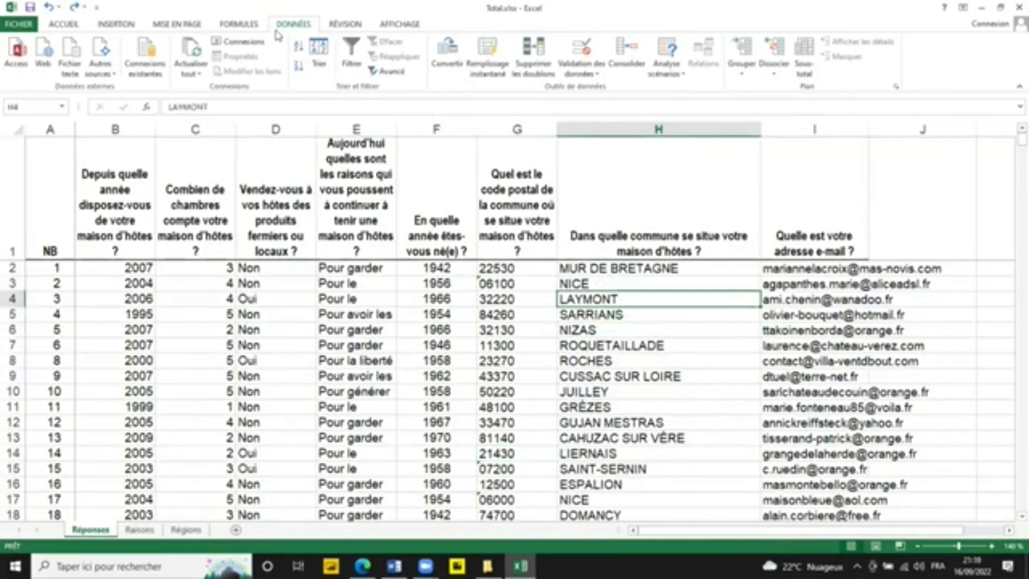
click(299, 49)
click(643, 372)
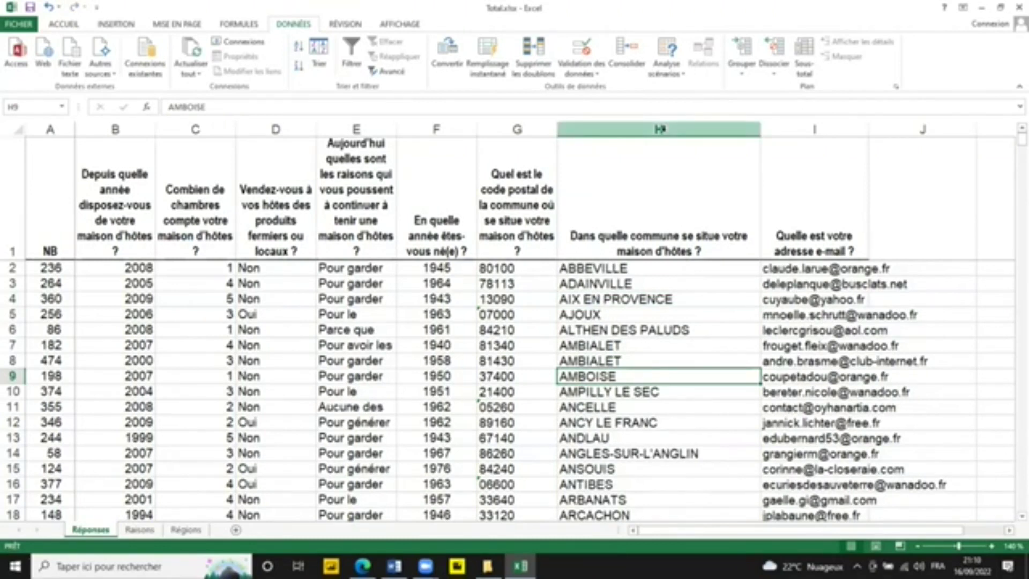
click(707, 297)
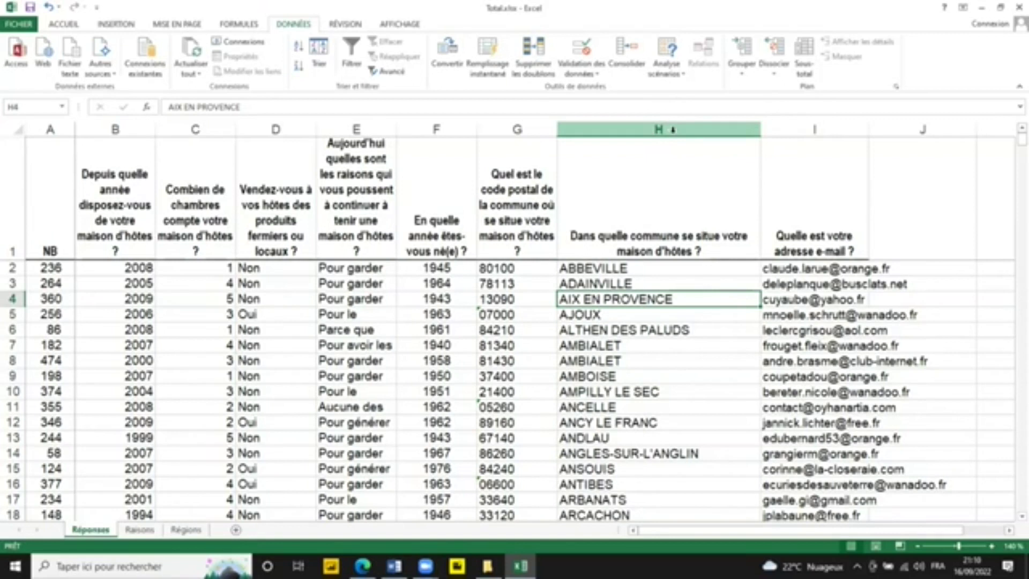
- Select the entire commune column H by its header
click(672, 129)
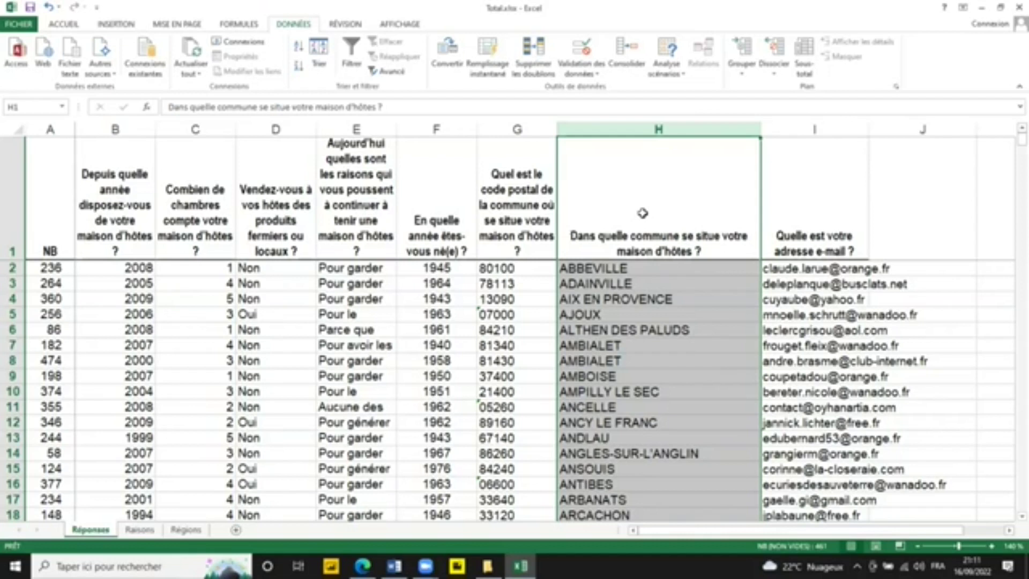
click(642, 213)
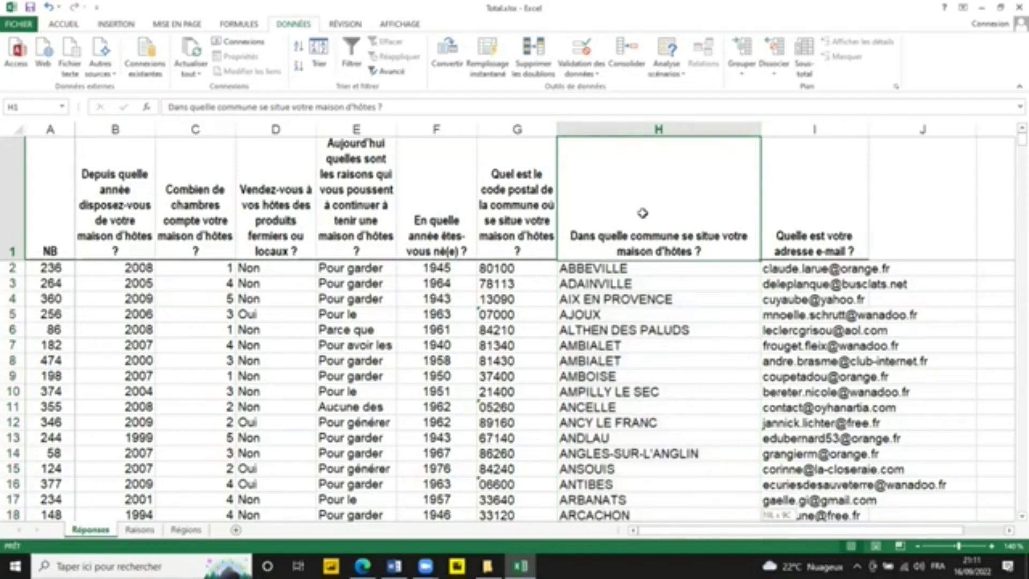
key(ctrl+shift+Down)
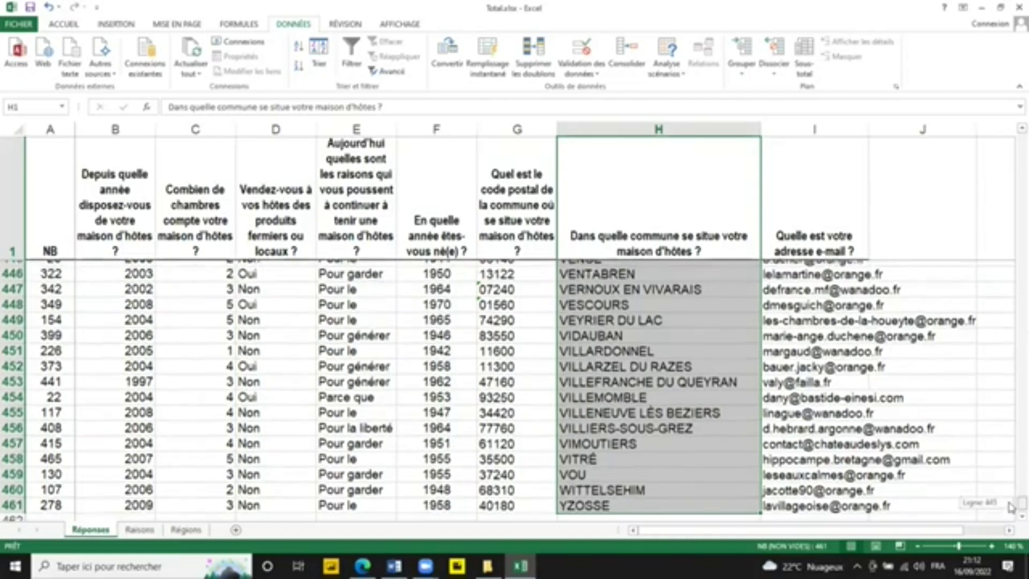
drag(1010, 507, 1011, 512)
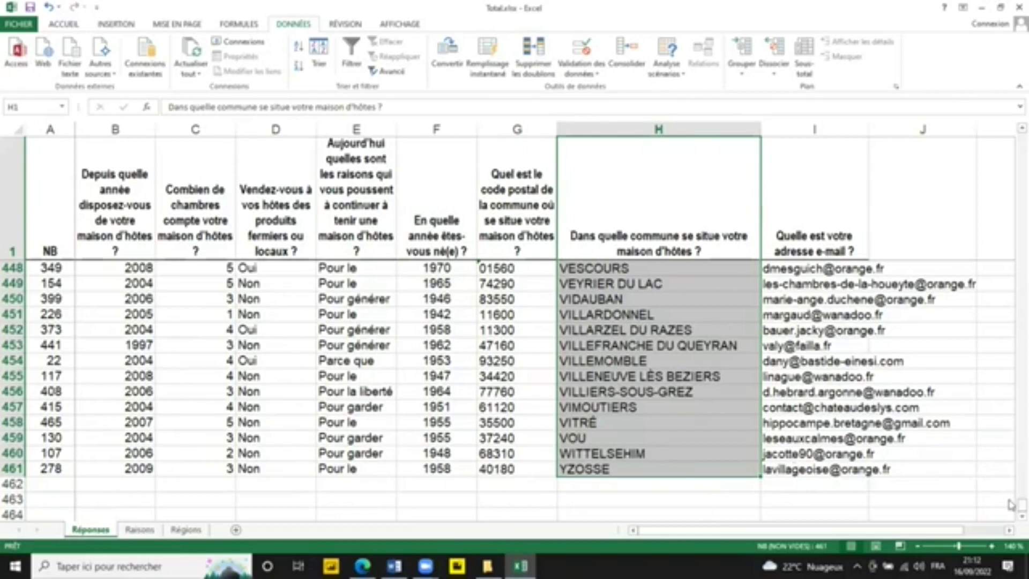
drag(1010, 507, 859, 107)
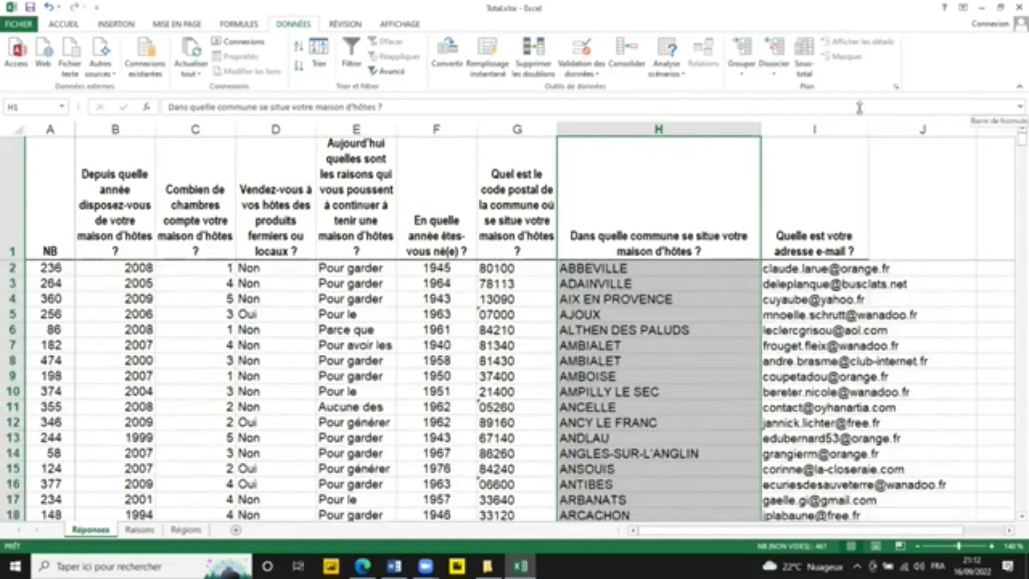
click(673, 131)
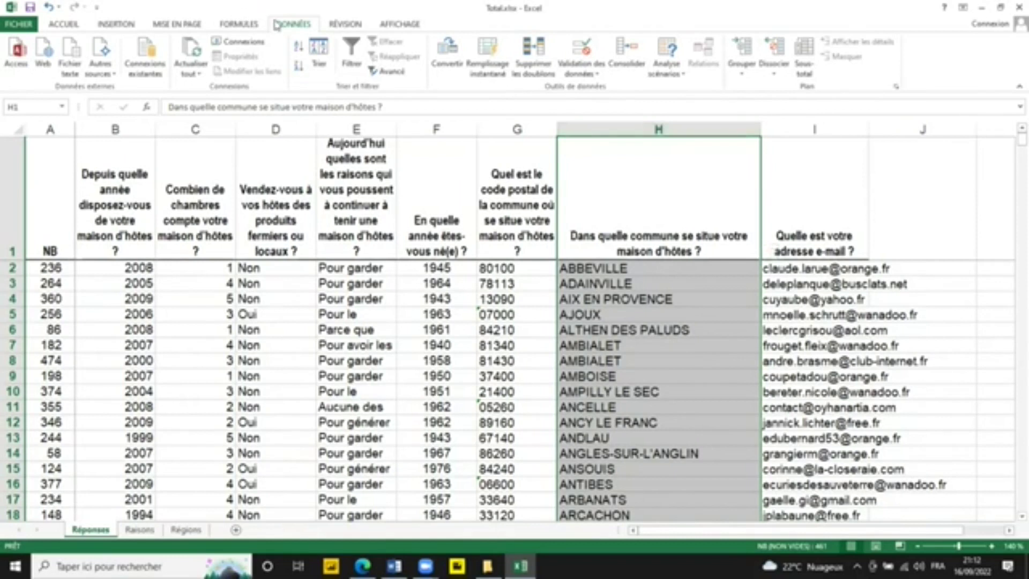
- Look at the ACCUEIL tab's Mise en forme conditionnelle menu, close it, and reselect column H
click(61, 24)
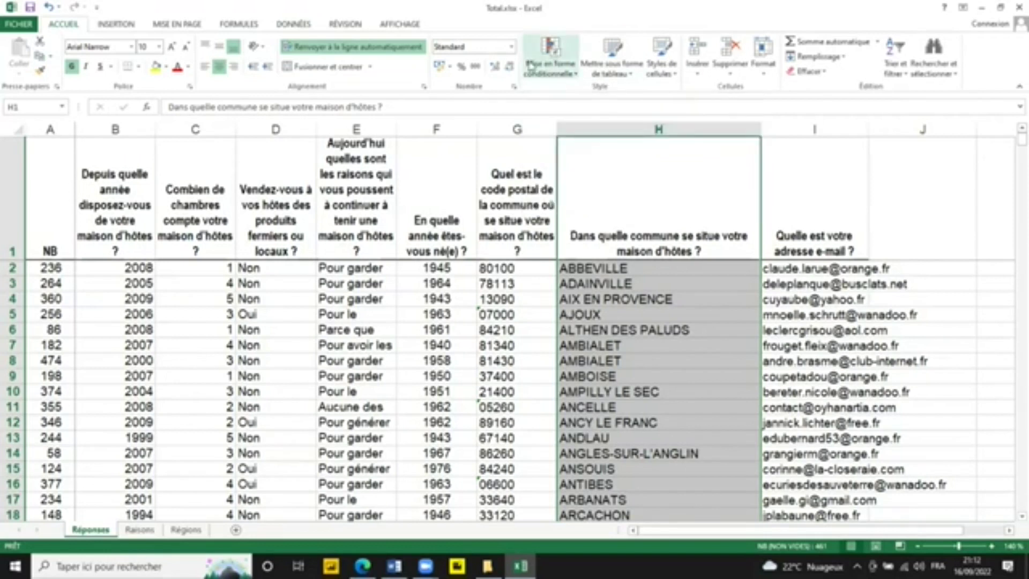
click(578, 78)
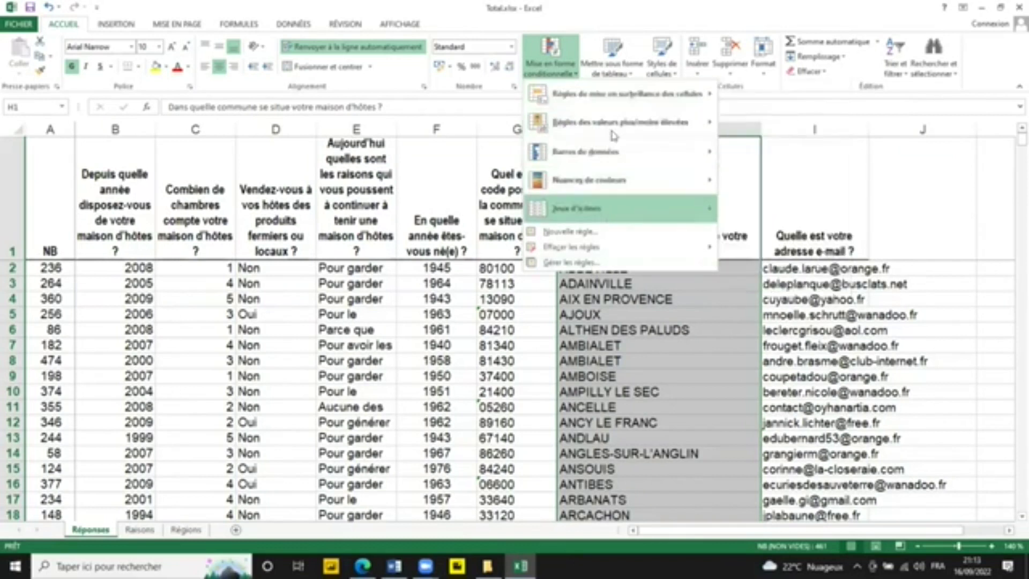
mouse_move(619, 94)
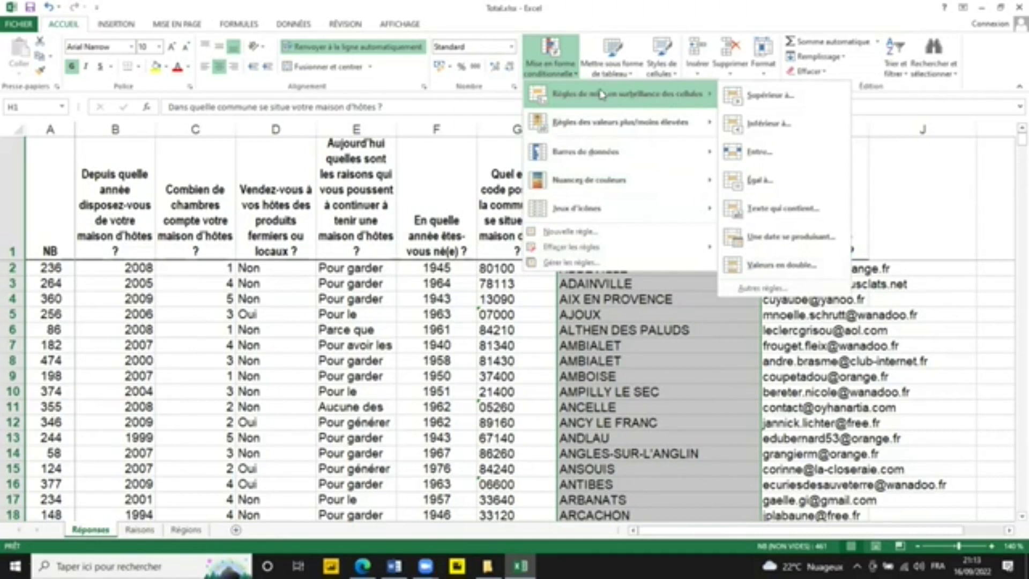
click(603, 277)
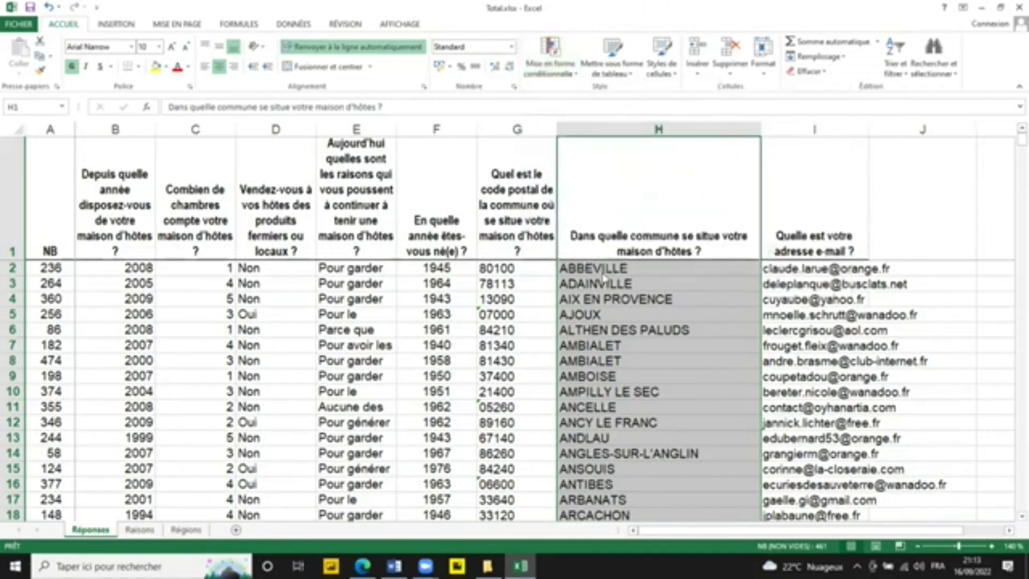
click(817, 361)
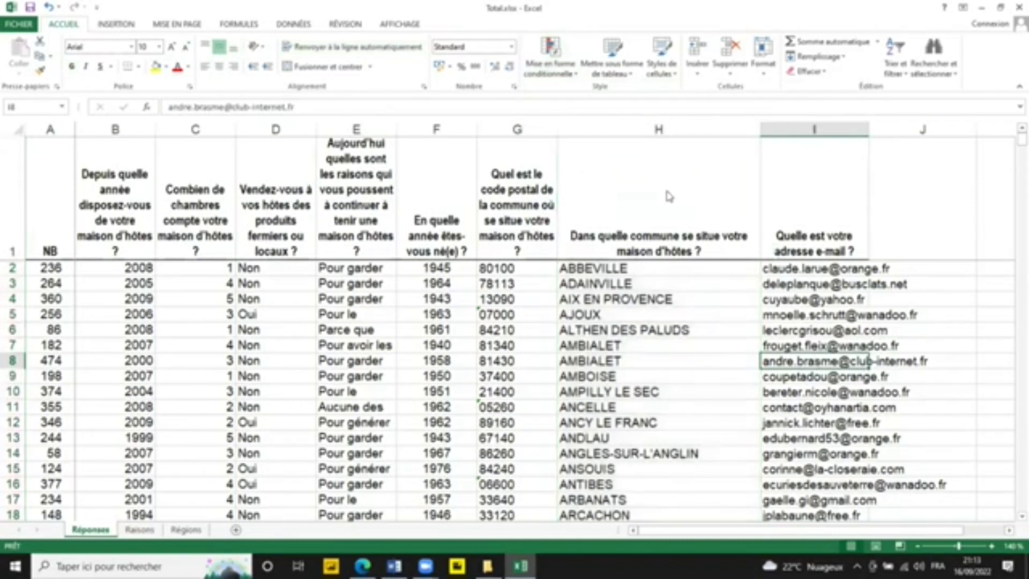
click(646, 124)
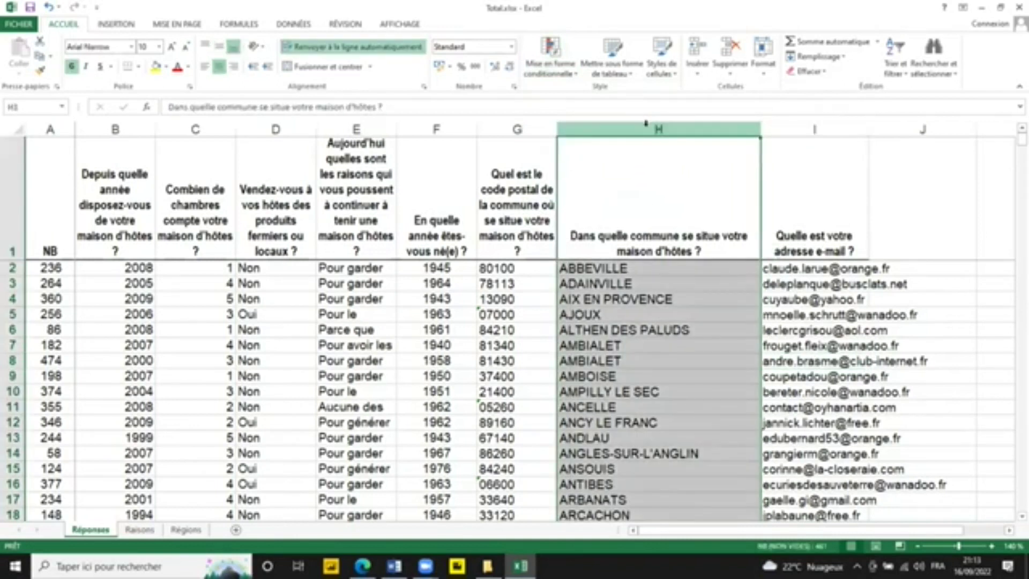
- Reselect column H and reopen Mise en forme conditionnelle on the ACCUEIL tab for its highlight rules
click(416, 25)
click(712, 322)
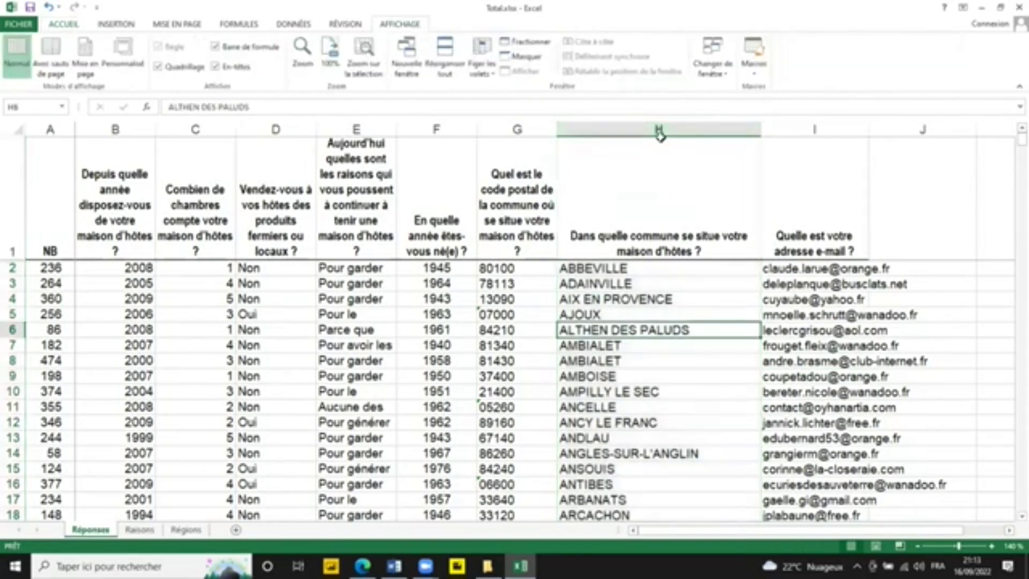
click(659, 130)
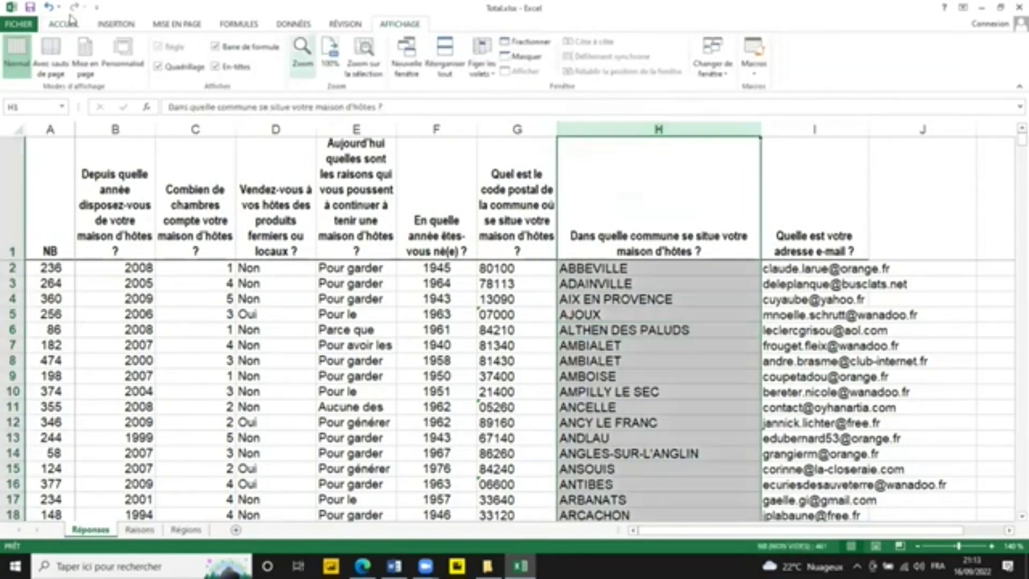
click(63, 24)
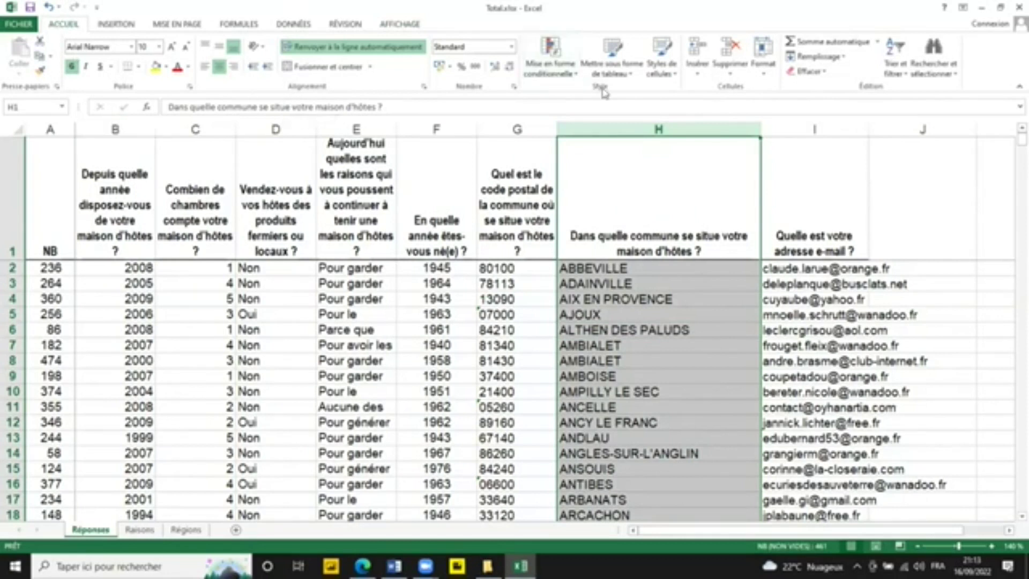
click(550, 65)
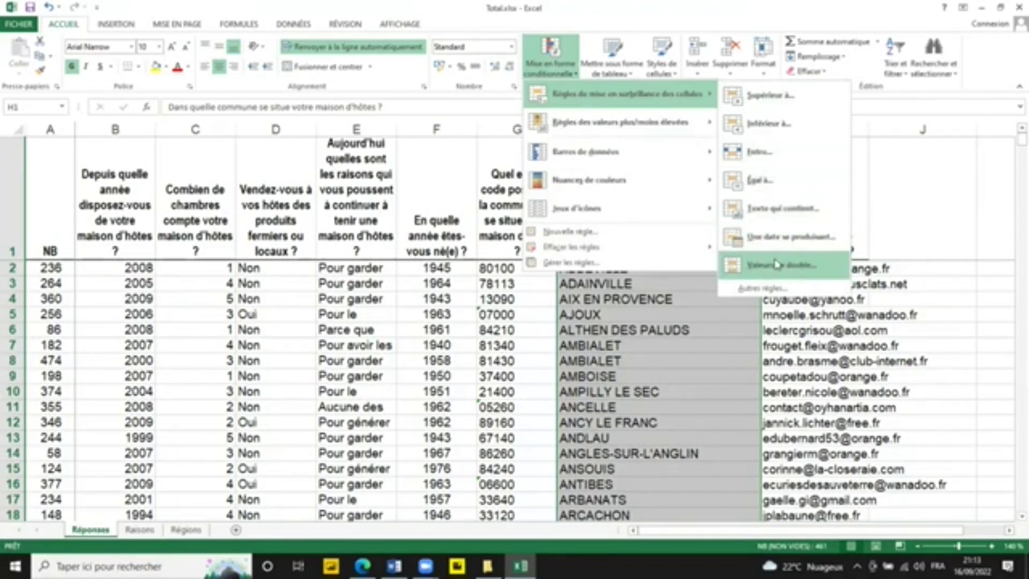
click(723, 306)
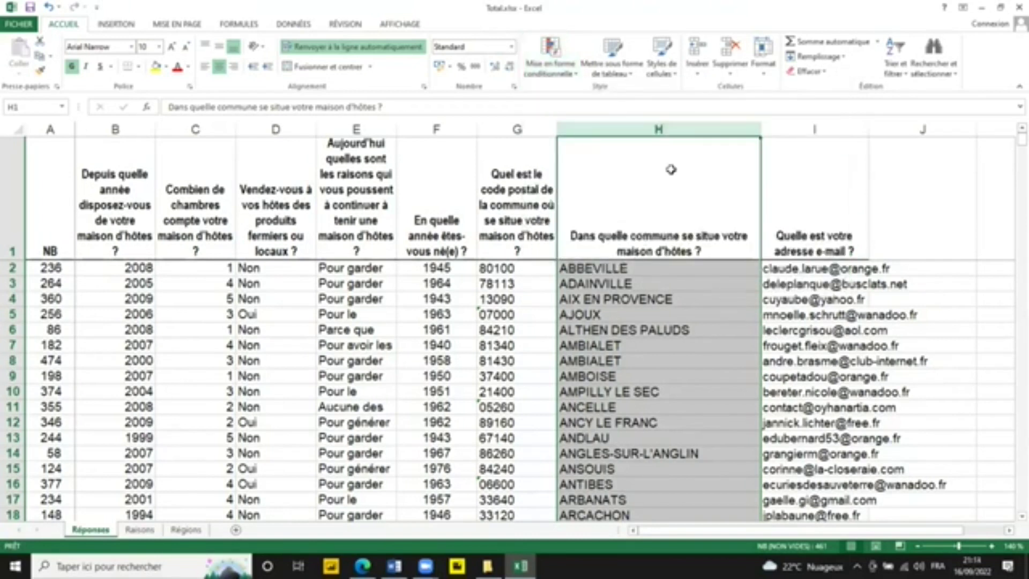
click(663, 131)
click(566, 73)
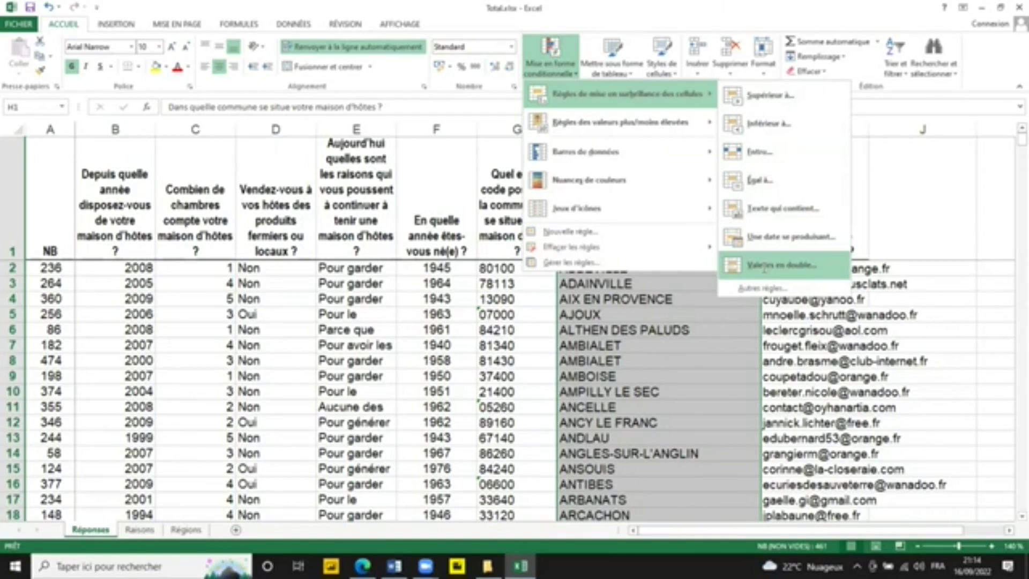
- Apply the Valeurs en double rule to column H with light red fill and dark red text
click(764, 268)
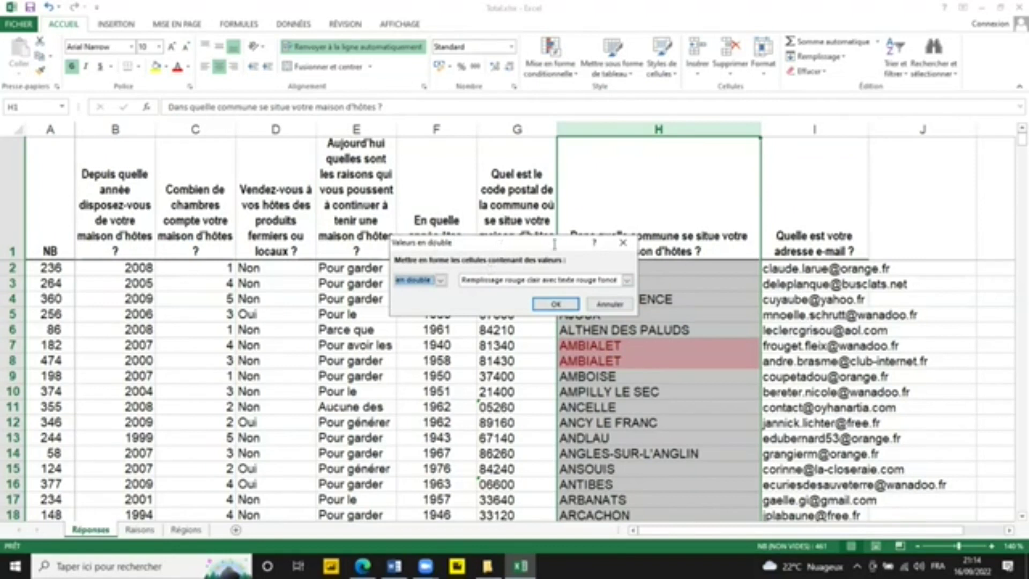
click(441, 280)
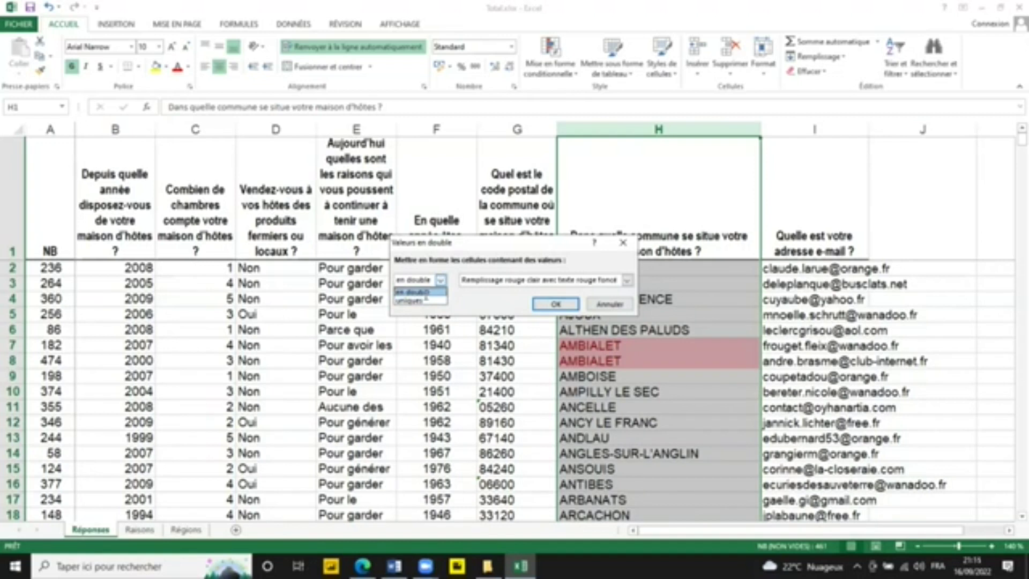
click(427, 293)
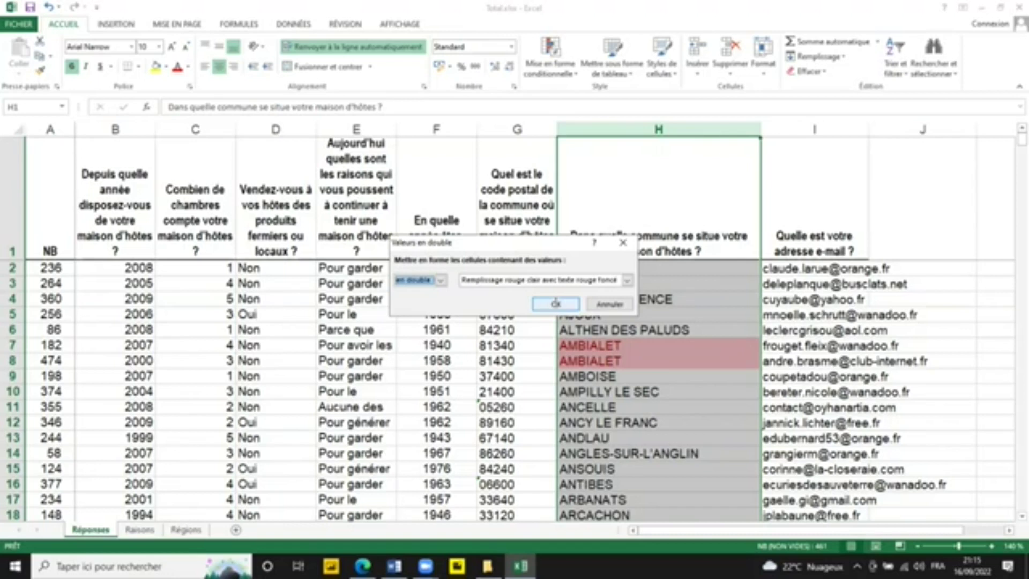
click(556, 303)
click(632, 378)
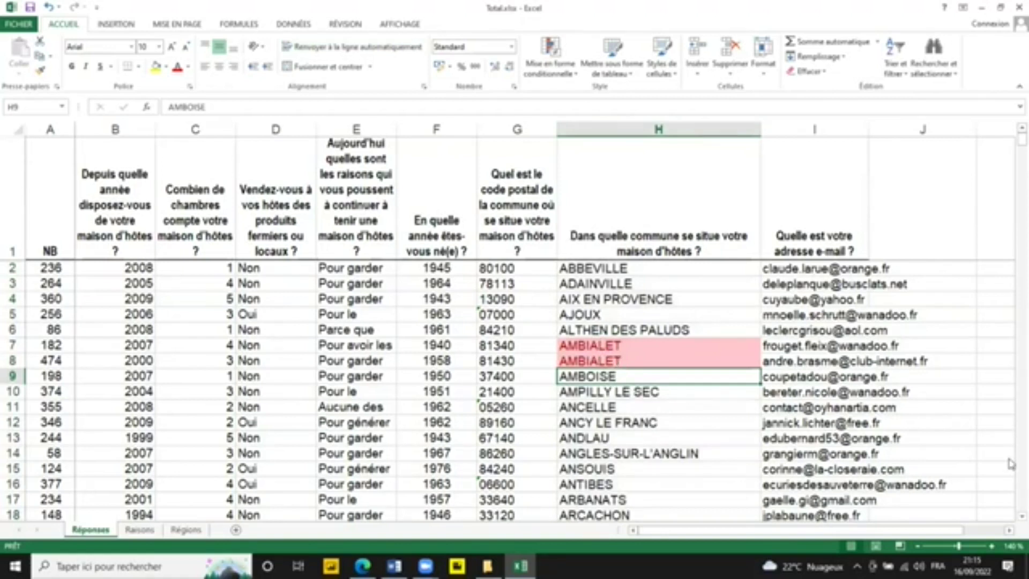
scroll(786, 401, down, 5)
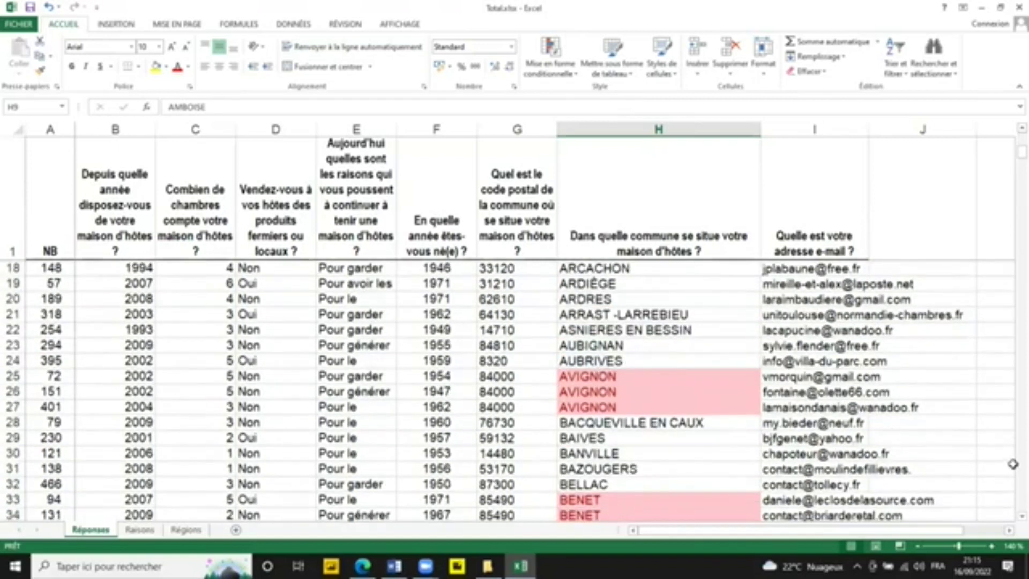
scroll(1013, 464, down, 5)
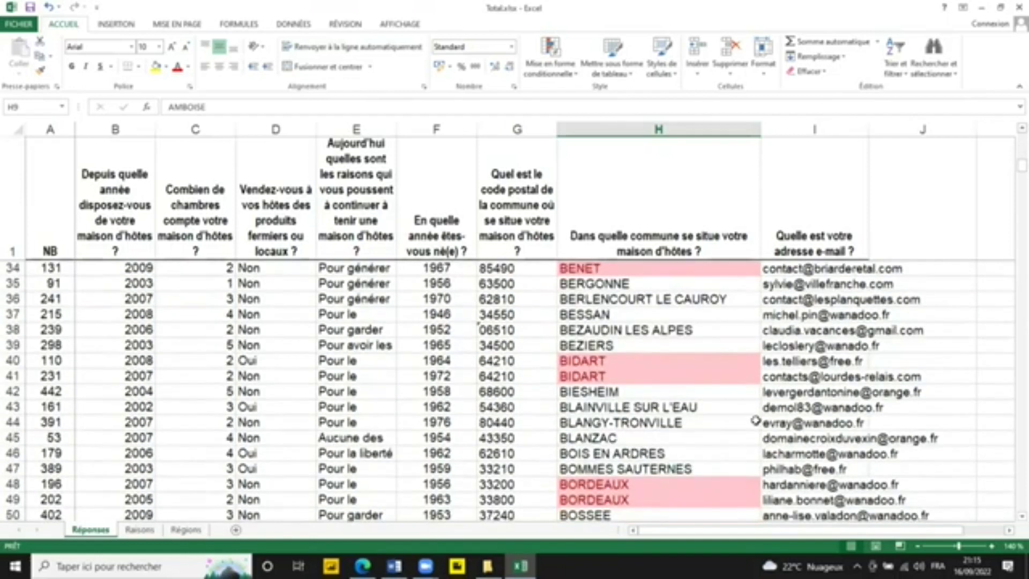
click(608, 359)
click(612, 377)
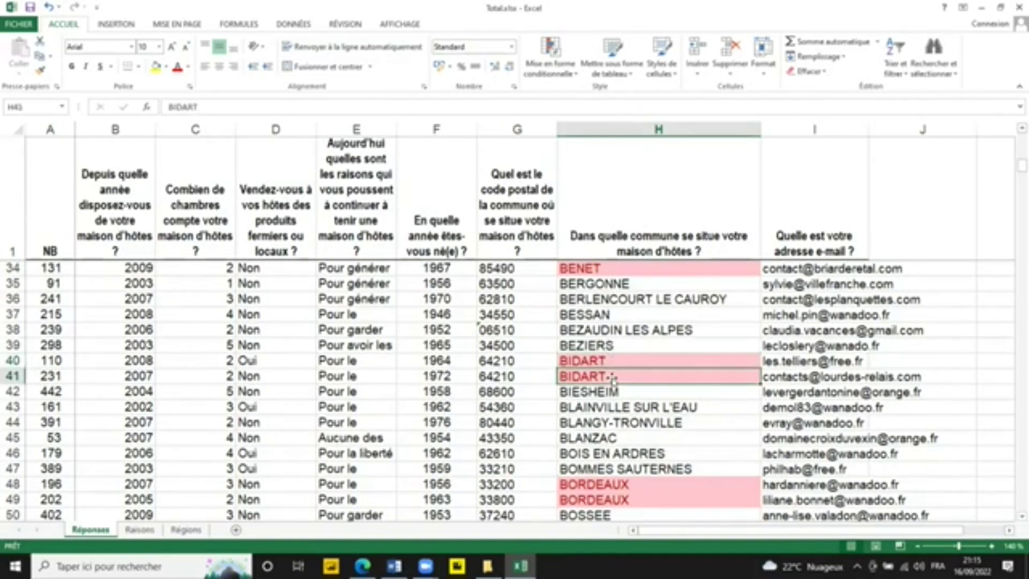
click(786, 364)
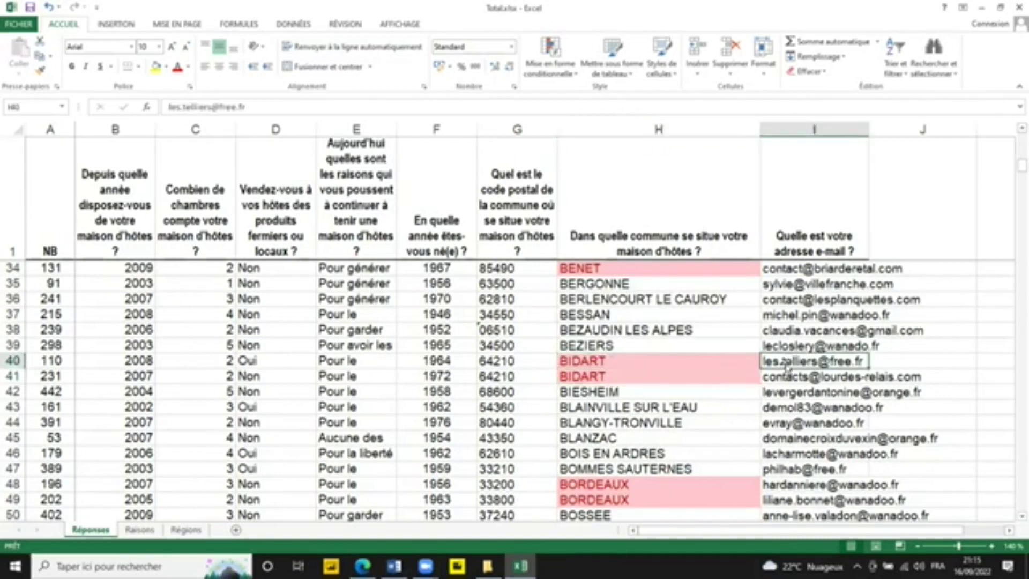
click(782, 372)
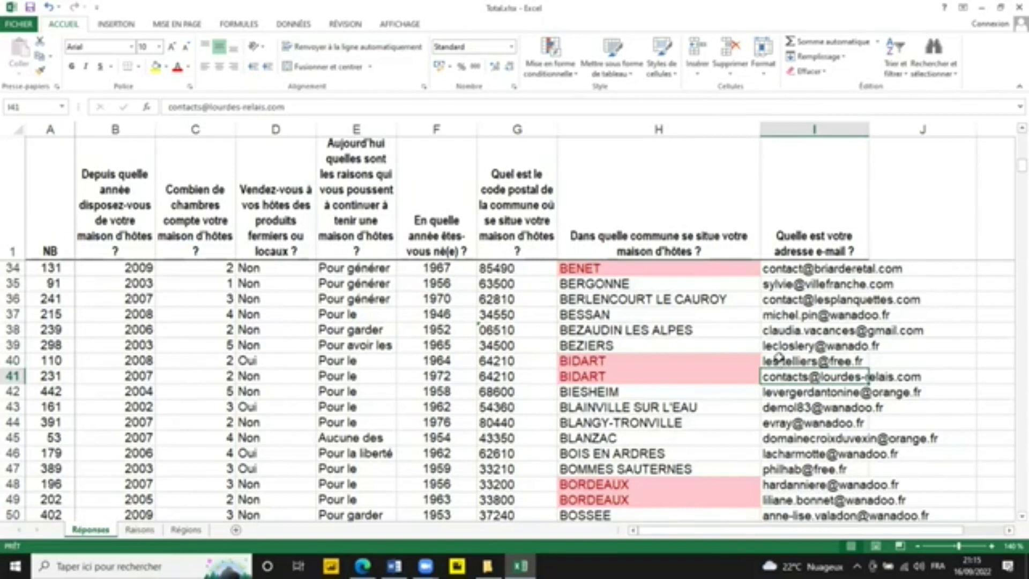
click(779, 359)
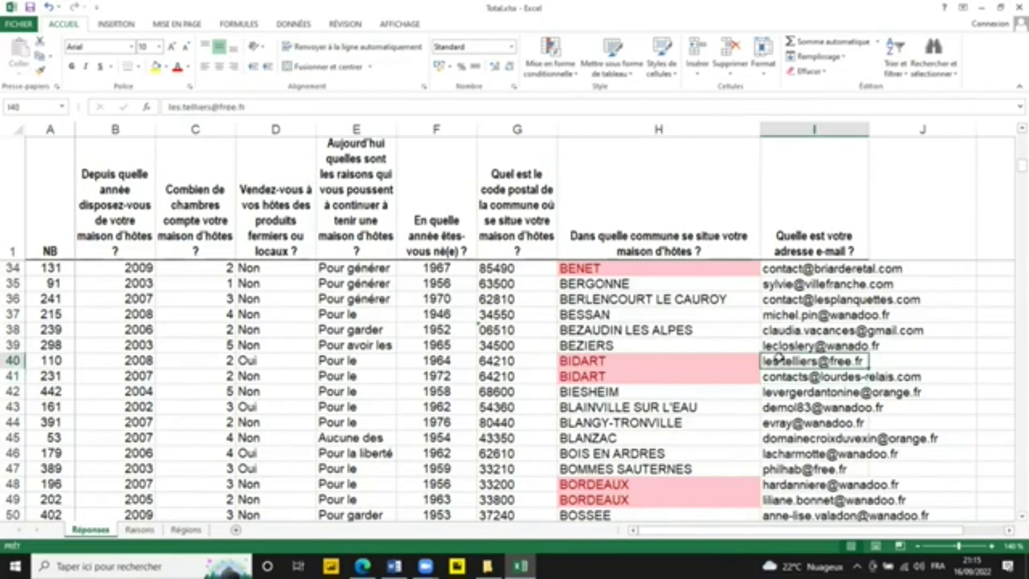
scroll(620, 423, down, 2)
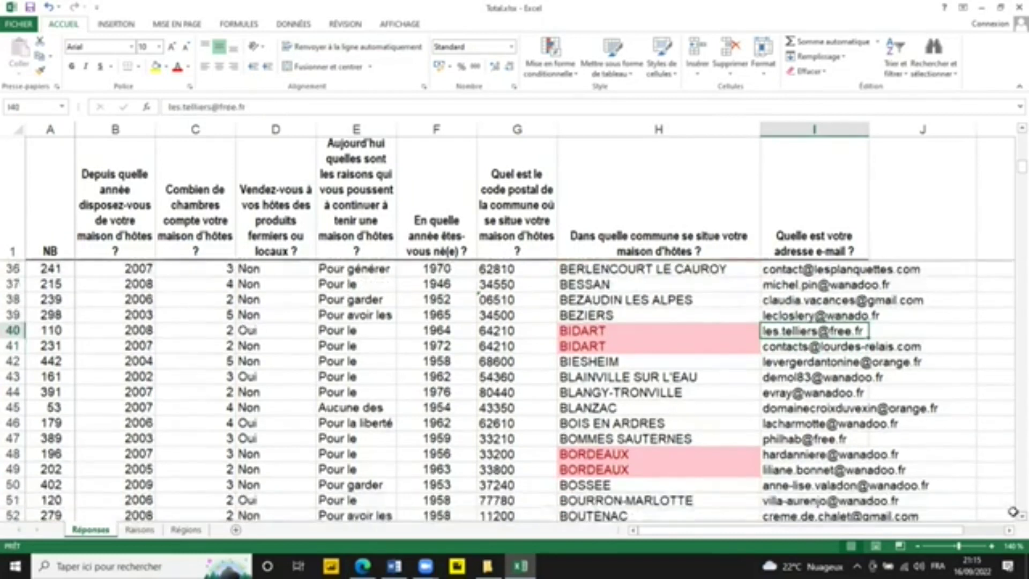
scroll(620, 423, down, 1)
scroll(620, 424, down, 1)
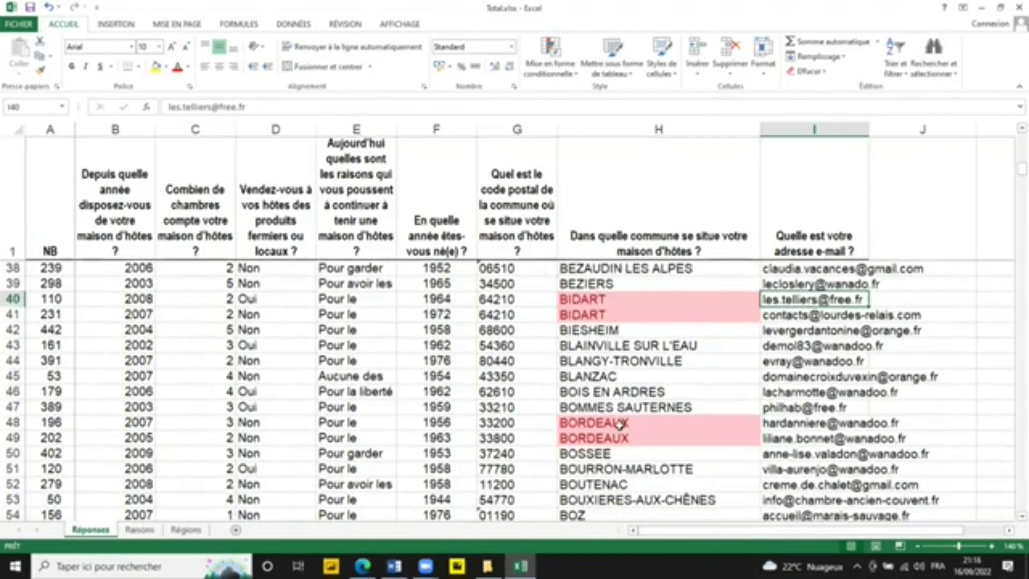
click(726, 429)
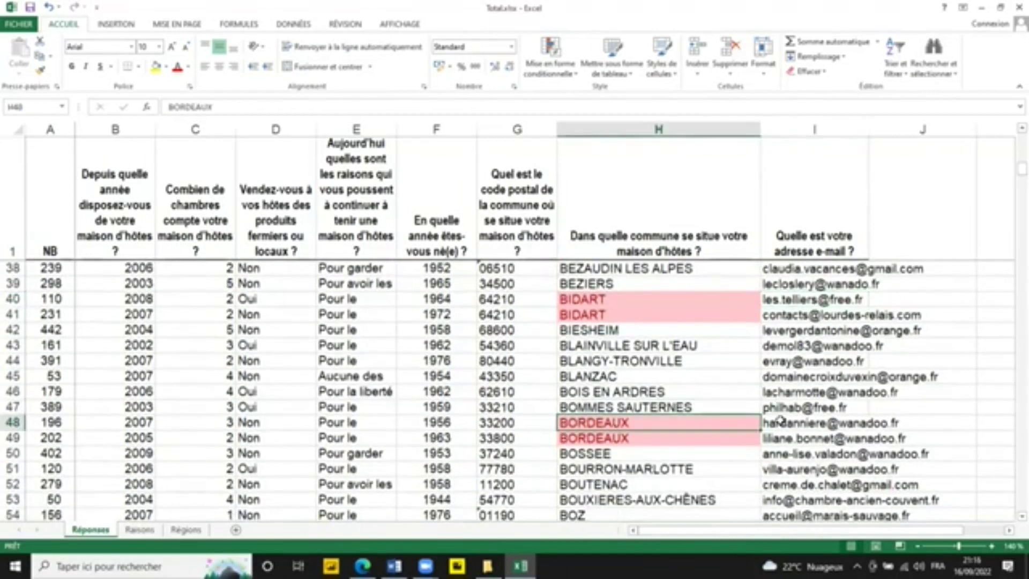
click(780, 420)
click(774, 440)
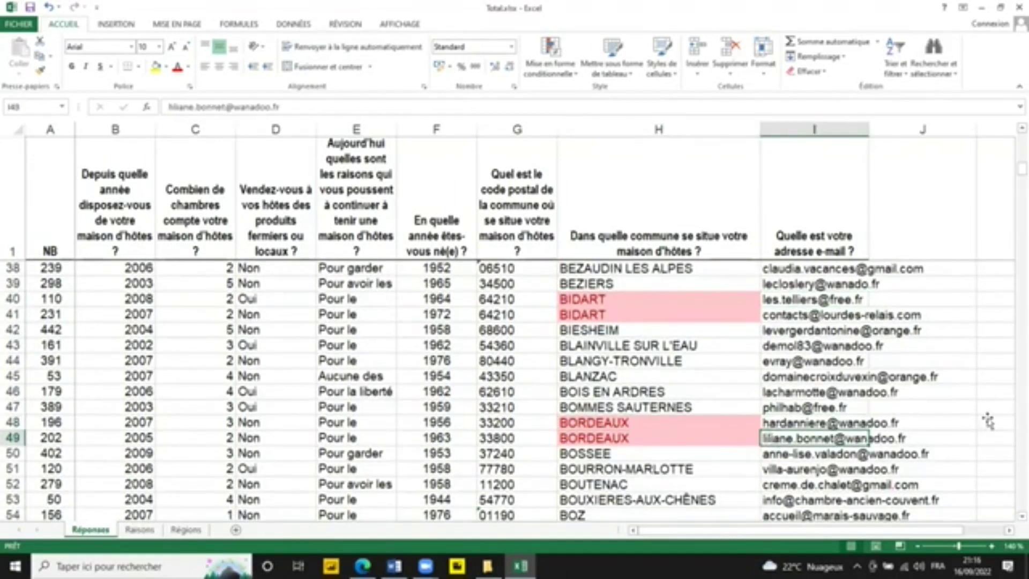
scroll(1011, 460, down, 4)
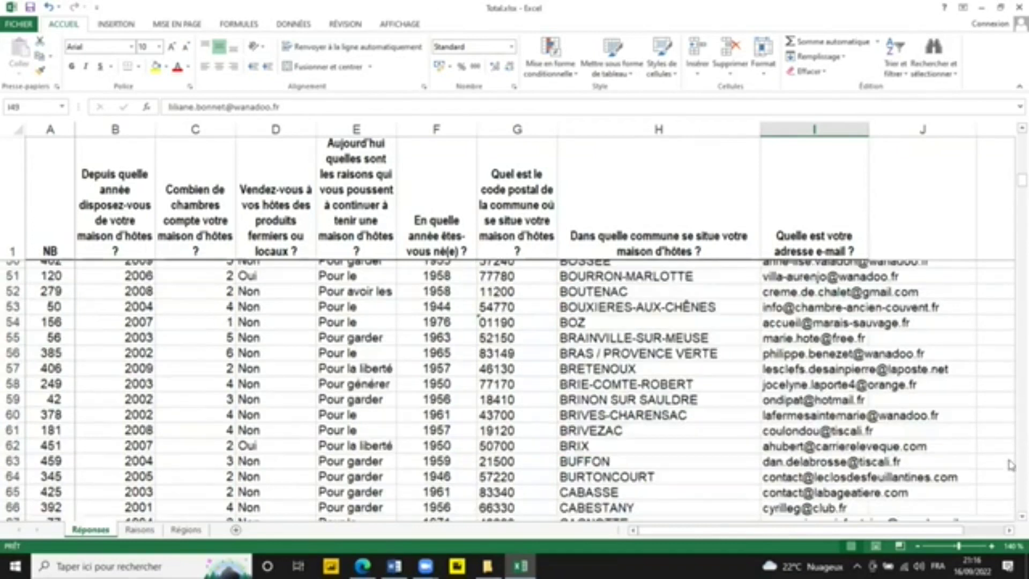
scroll(1011, 450, down, 6)
scroll(1011, 440, down, 6)
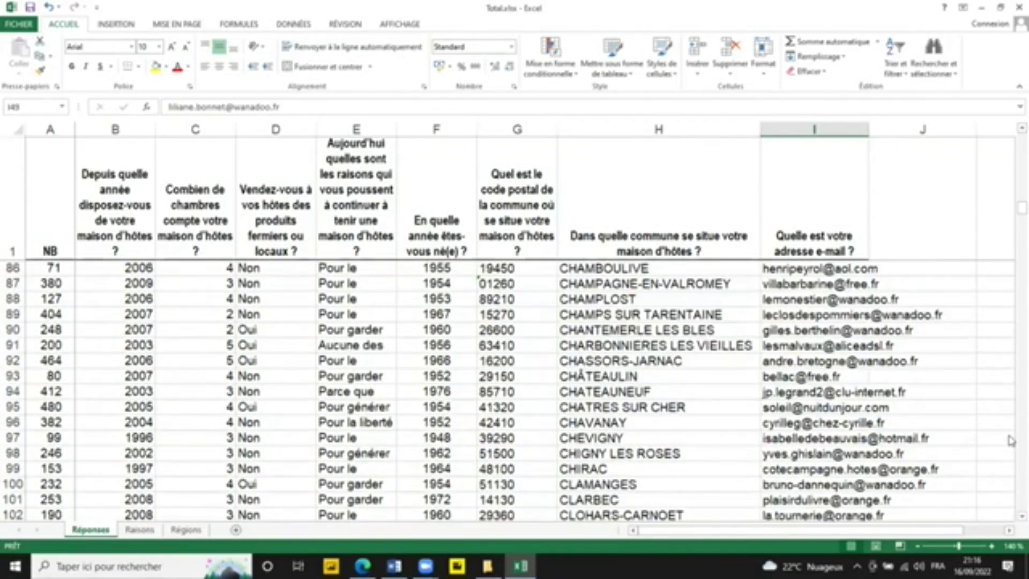
mouse_move(1012, 214)
mouse_down()
mouse_move(1013, 239)
mouse_move(1012, 216)
mouse_up()
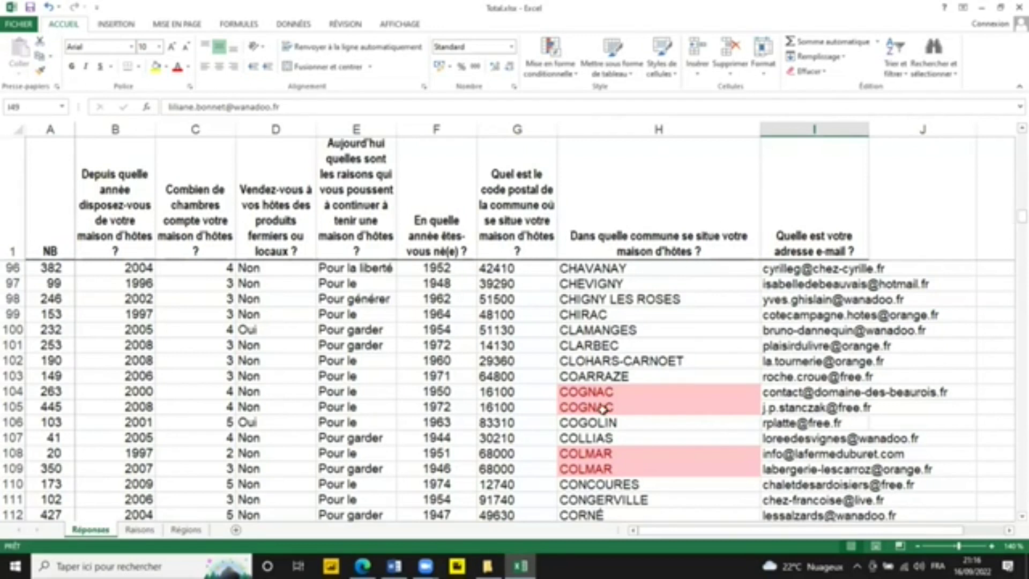
click(600, 390)
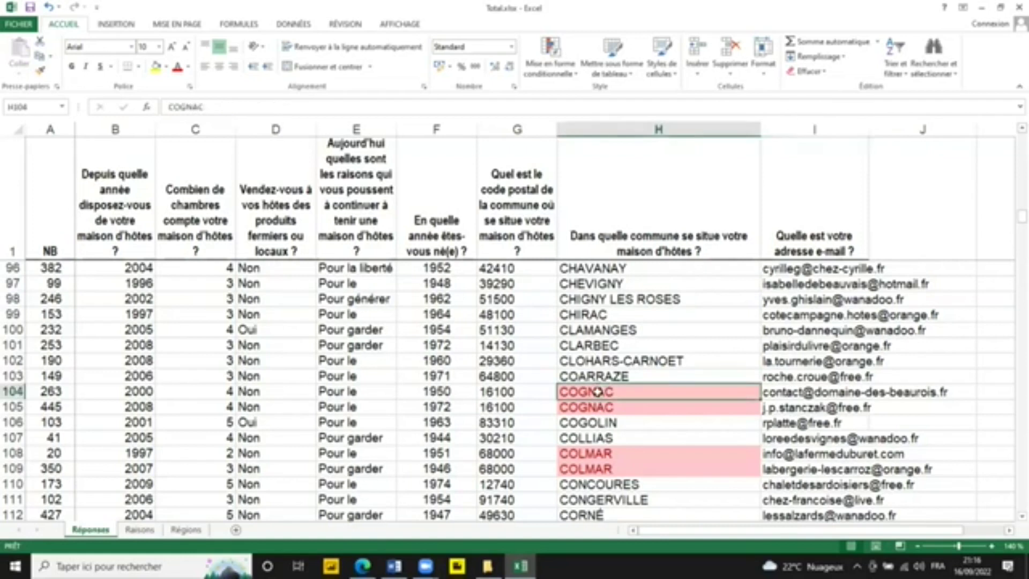
click(589, 403)
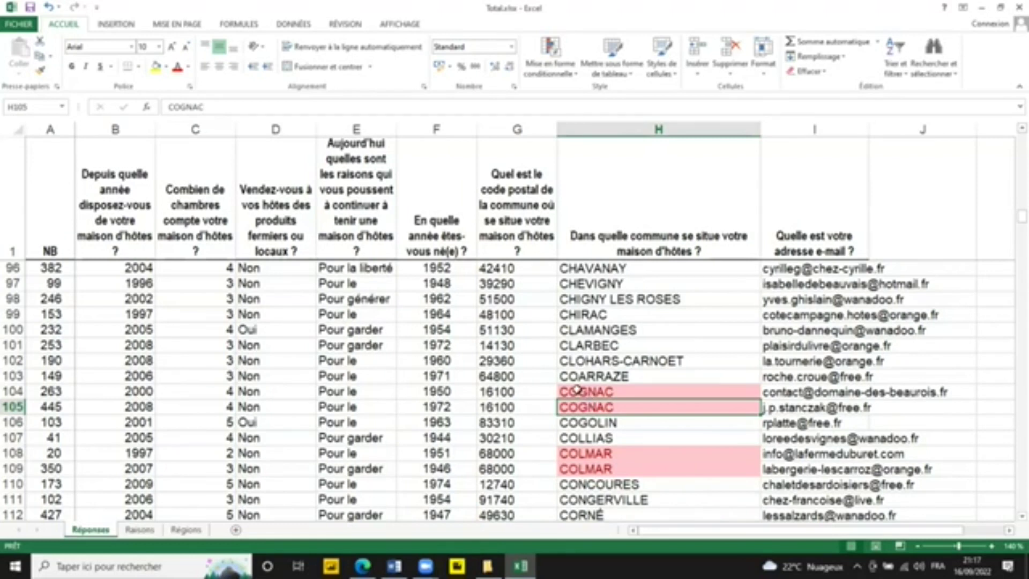
click(577, 389)
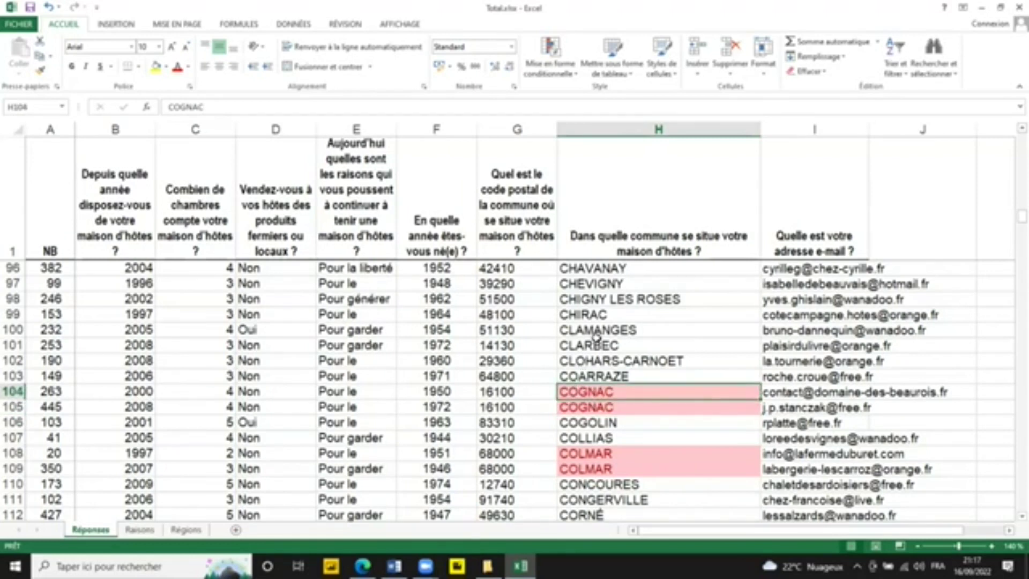
click(612, 305)
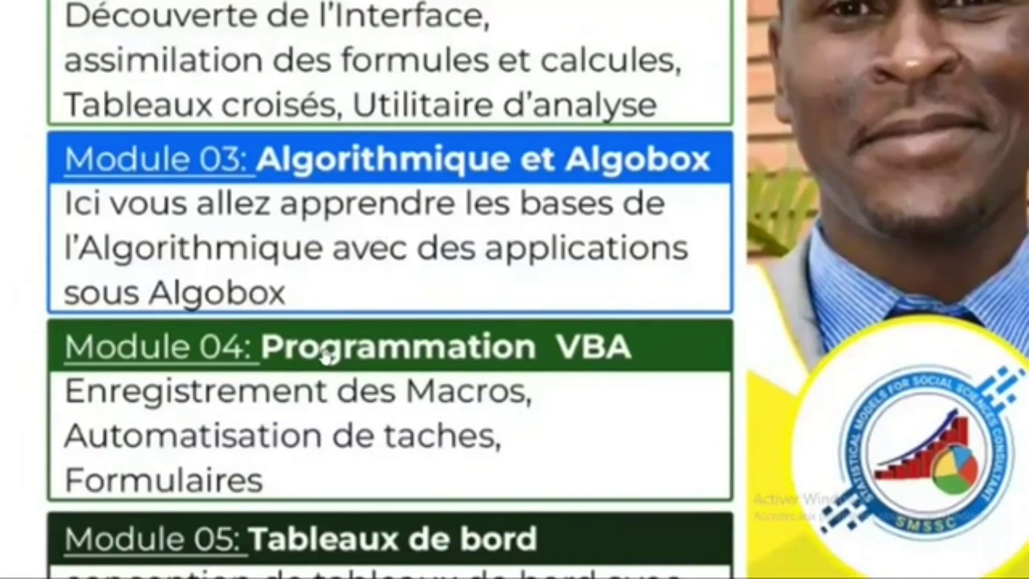
scroll(301, 434, down, 2)
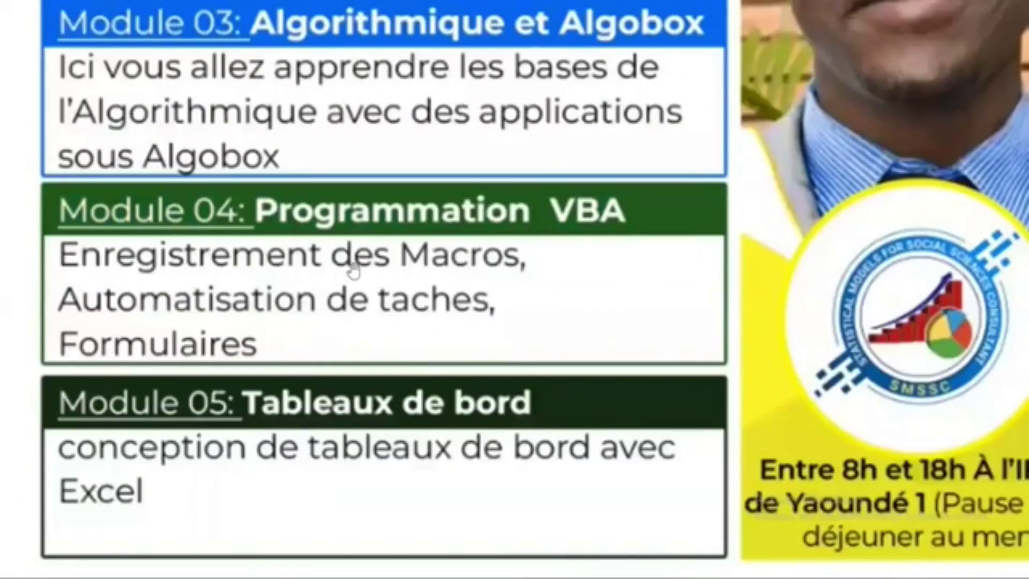